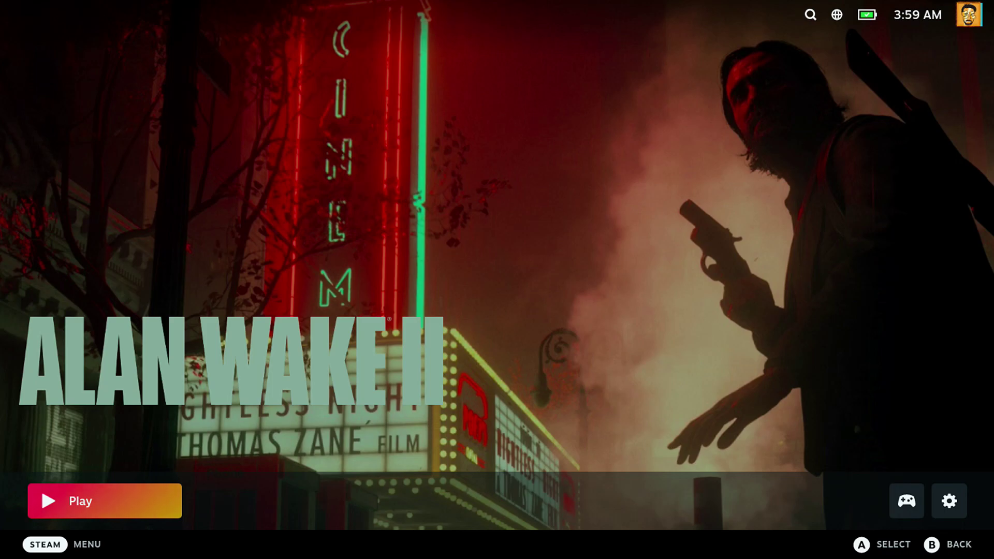
Open the System settings and check the Enable Developer Mode option.
key(ctrl+1)
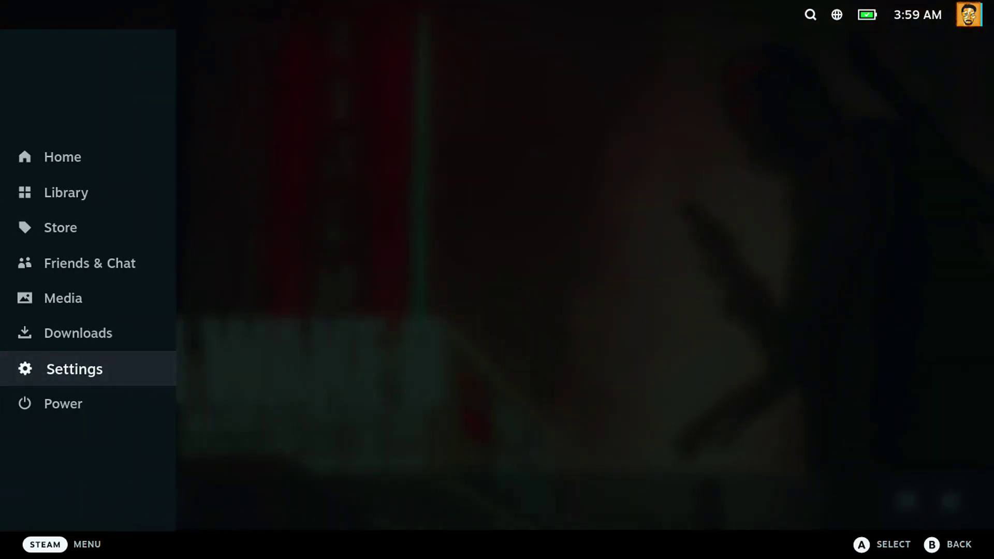
key(Return)
key(Down)
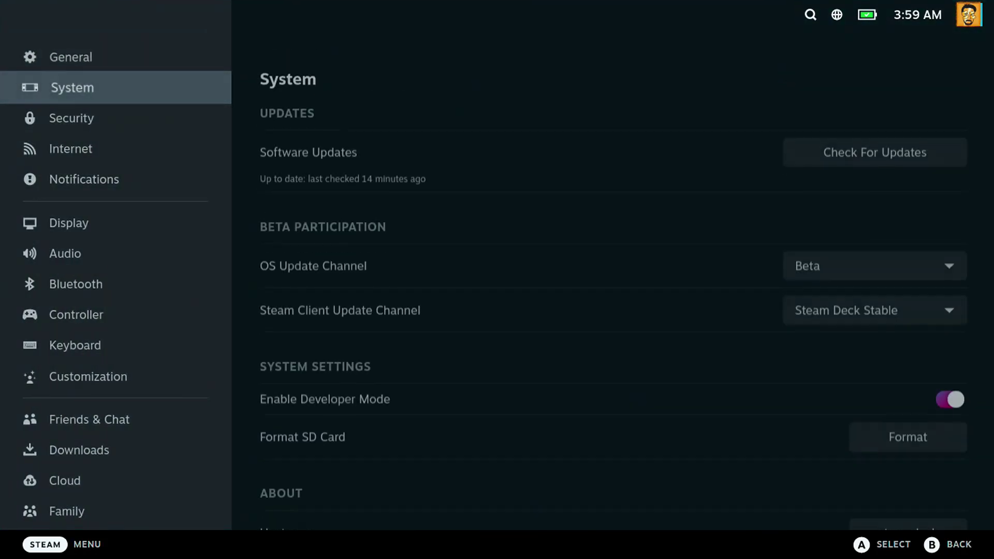
key(Right)
key(Down)
key(Down)
key(Down)
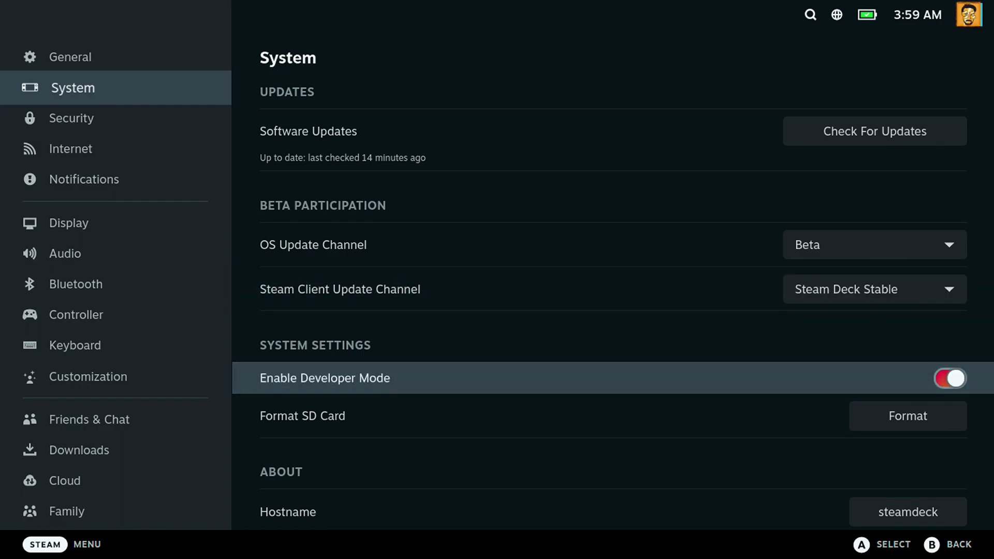
Go to the Developer settings and check the Show Advanced Update Channels option in the Miscellaneous section.
key(Left)
key(Down)
key(Down)
key(Down)
key(Down)
key(Down)
key(Down)
key(Down)
key(Down)
key(Down)
key(Down)
key(Down)
key(Down)
key(Down)
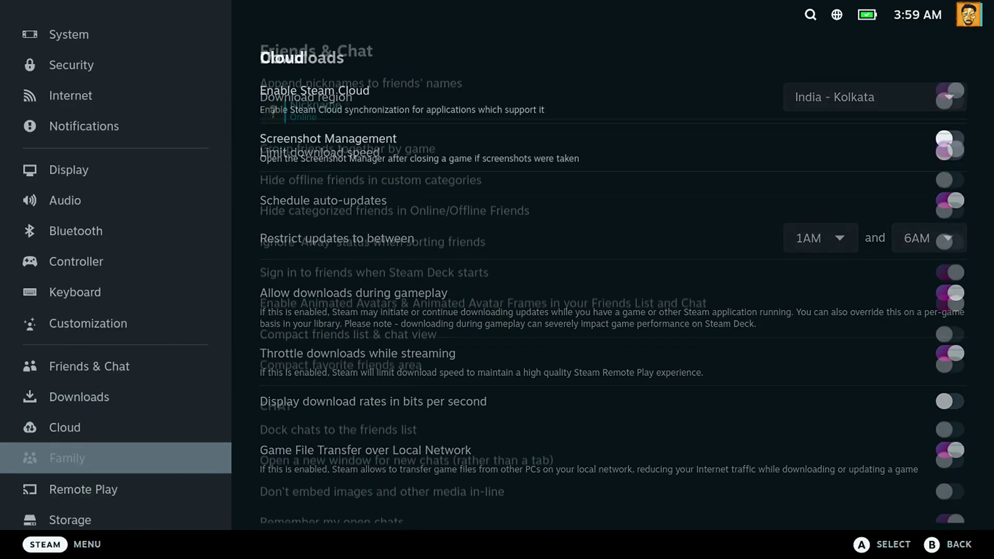
key(Down)
key(Down)
key(Down)
key(Down)
key(Down)
key(Right)
key(Down)
key(Down)
key(Down)
key(Down)
key(Down)
key(Down)
key(Down)
key(Down)
key(Down)
key(Down)
key(Down)
key(Down)
key(Down)
key(Down)
key(Down)
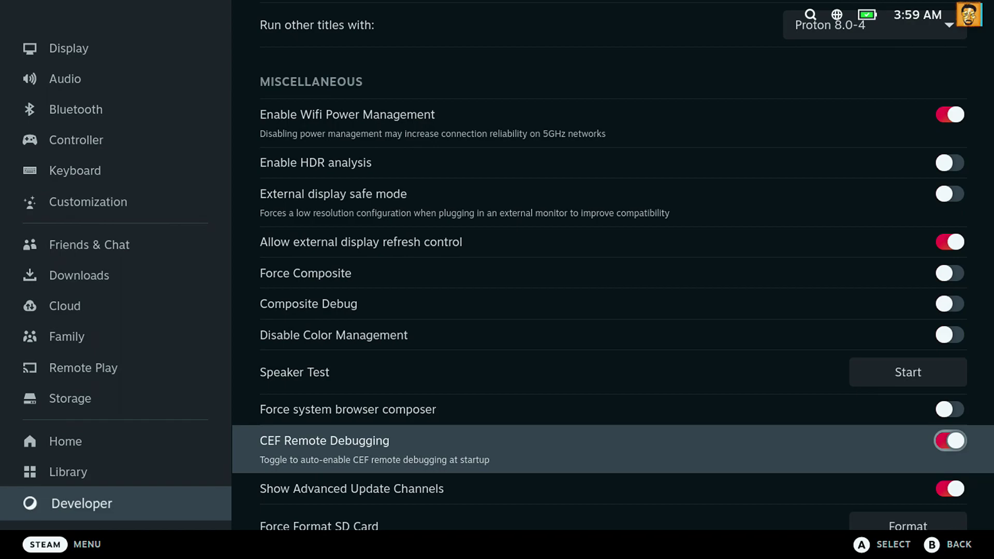
key(Down)
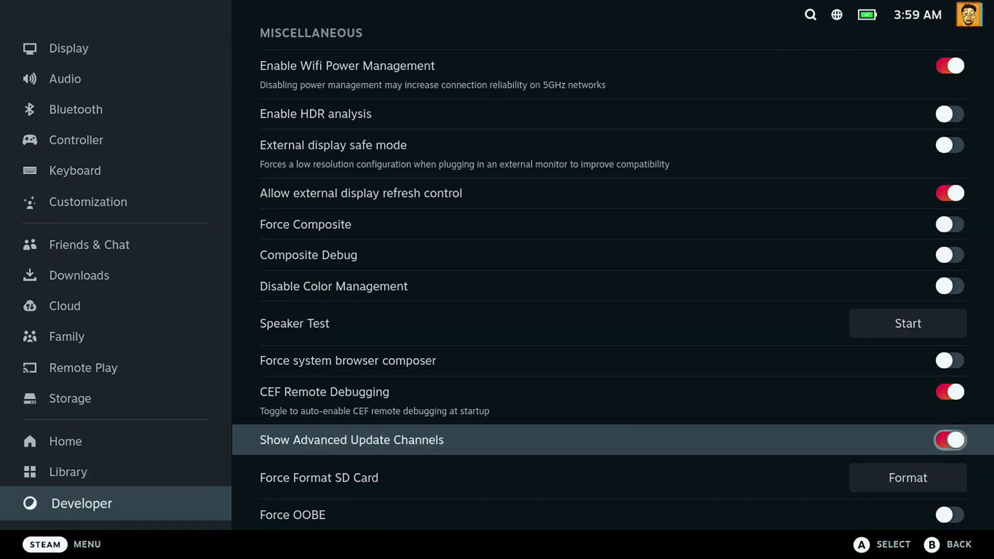
Return to the System settings and set the OS update channel to Beta.
key(Left)
key(Up)
key(Up)
key(Up)
key(Up)
key(Up)
key(Up)
key(Up)
key(Up)
key(Up)
key(Up)
key(Up)
key(Up)
key(Up)
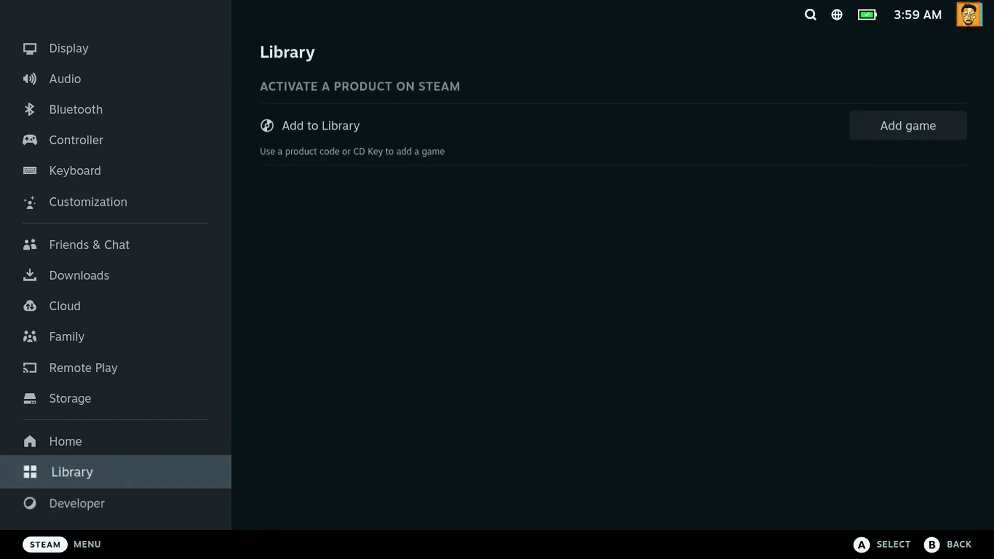
key(Up)
key(Up)
key(Up)
key(Up)
key(Up)
key(Up)
key(Down)
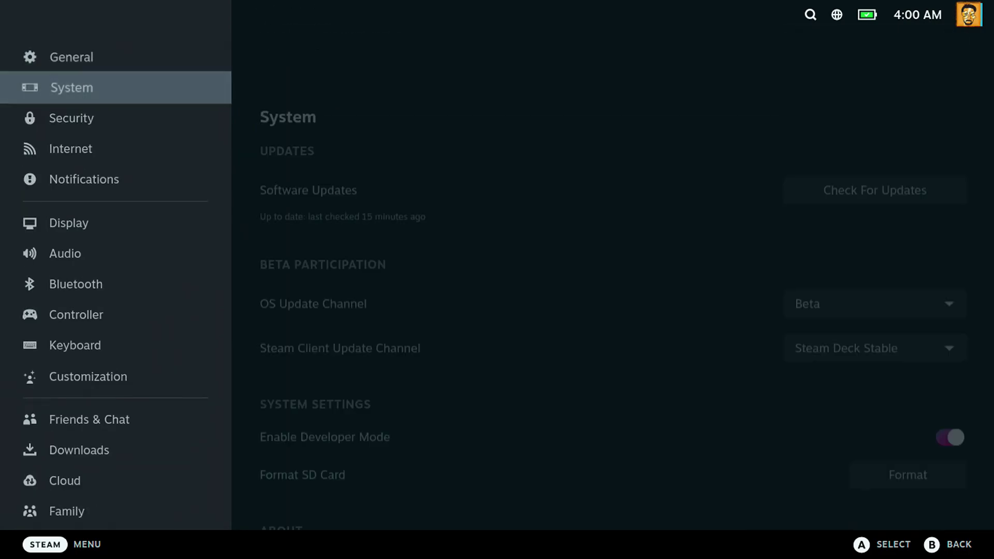
key(Right)
key(Down)
key(Down)
key(Up)
key(Return)
key(Return)
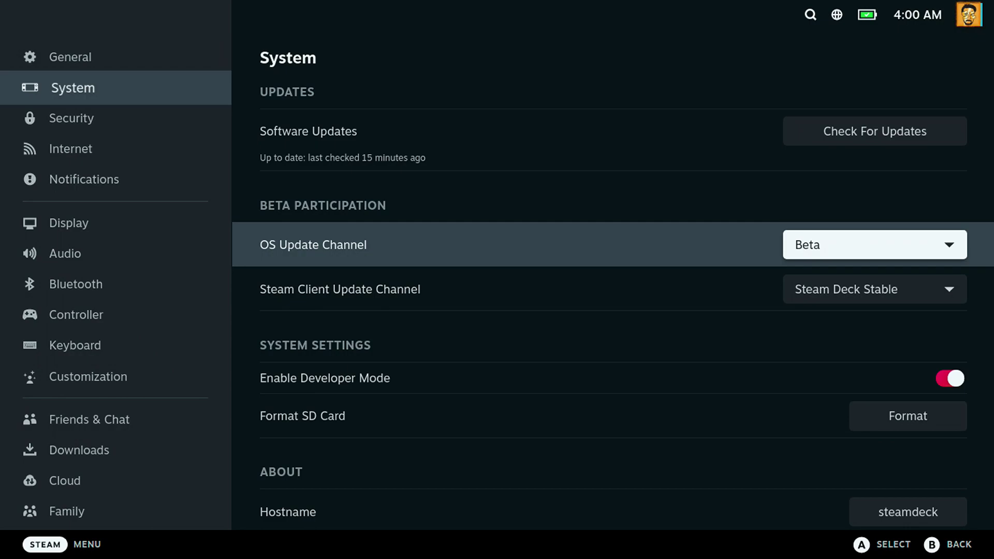
Check for SteamOS software updates.
key(Up)
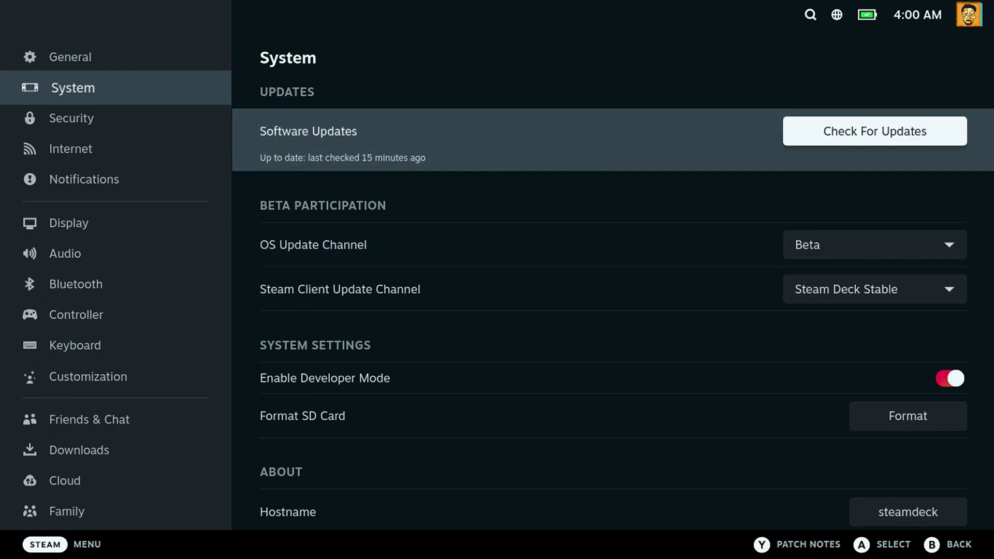
key(Return)
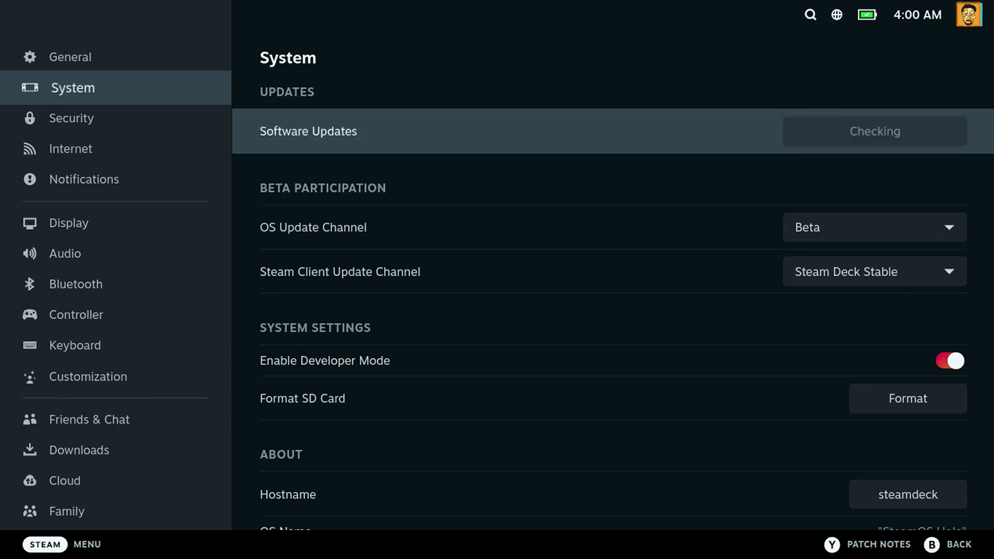
key(Down)
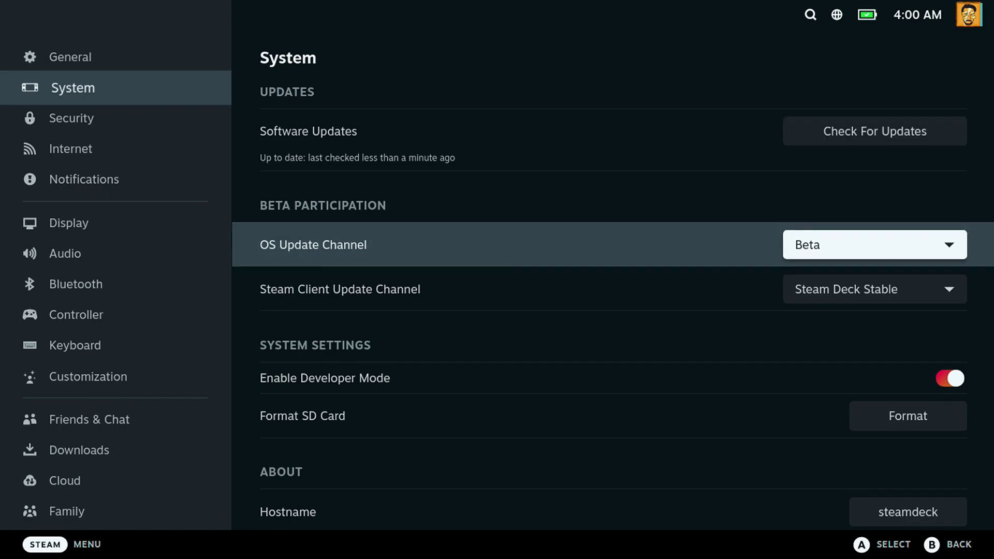
key(Up)
key(Up)
key(Down)
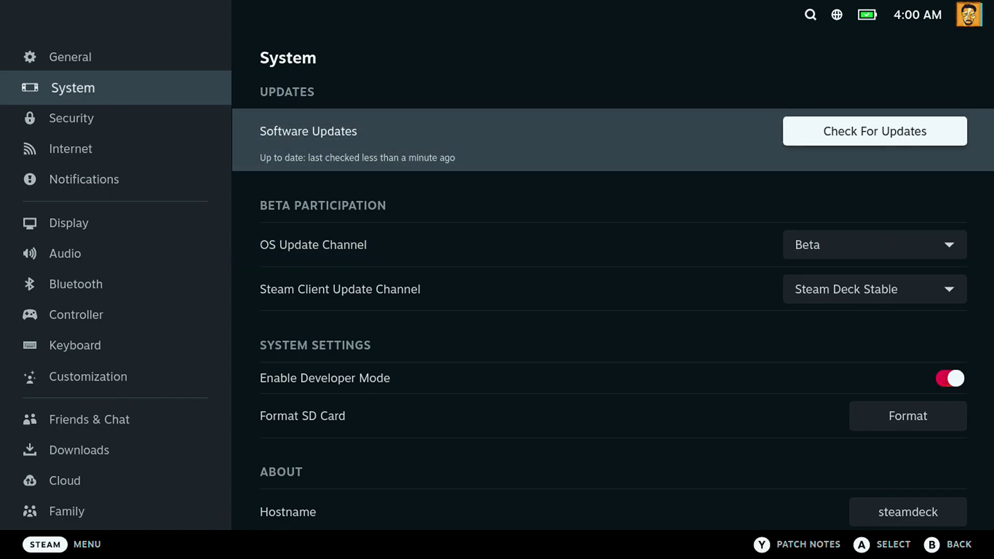
Examine the OS version, build and kernel details in the About section of the System settings.
key(Down)
key(Down)
key(Down)
key(Down)
key(Down)
key(Down)
key(Down)
key(Down)
key(Down)
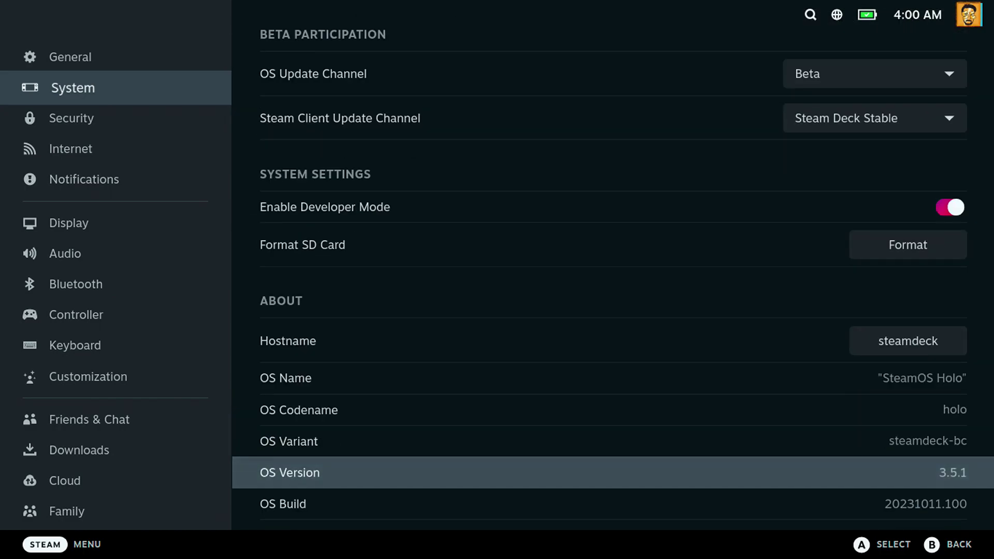
key(Up)
key(Up)
key(Up)
key(Down)
key(Down)
key(Down)
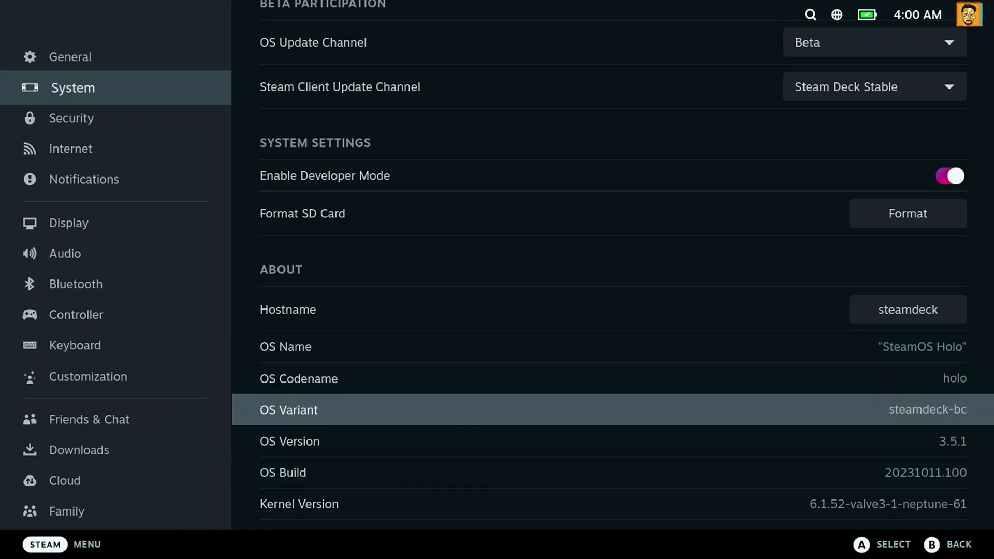
key(Down)
key(Down)
key(Down)
key(Down)
key(Down)
key(Down)
key(Down)
key(Down)
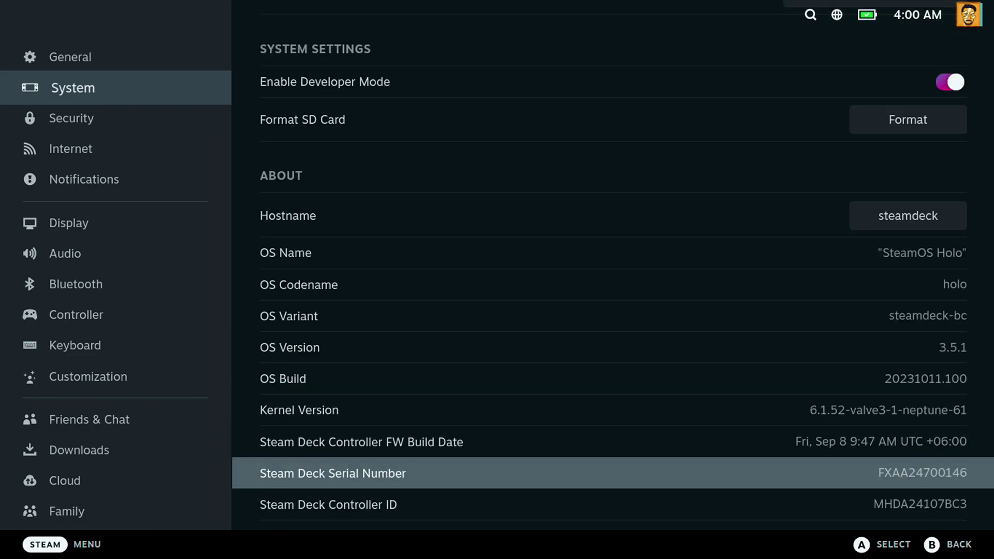
Examine the hardware details down to RAM size, video driver and VRAM size, and leave the settings.
key(Down)
key(Down)
key(Down)
key(Down)
key(Down)
key(Down)
key(Down)
key(Down)
key(Down)
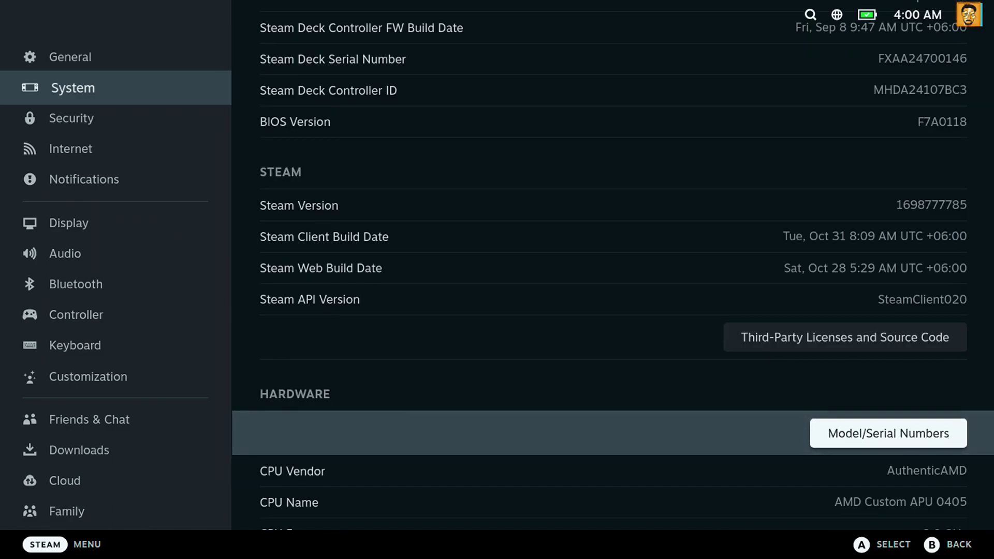
key(Down)
key(Down)
key(Up)
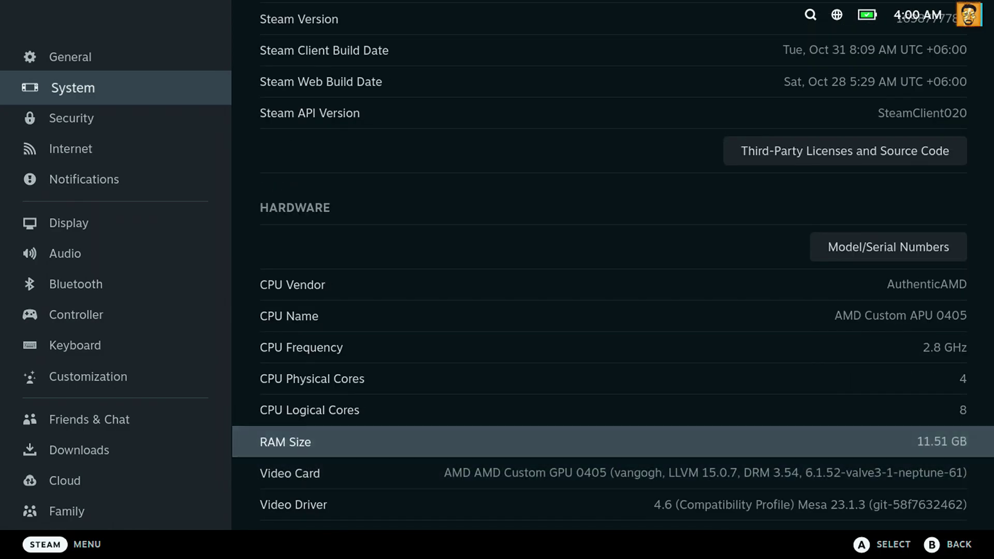
key(Up)
key(Up)
key(Down)
key(Down)
key(Down)
key(Down)
key(Down)
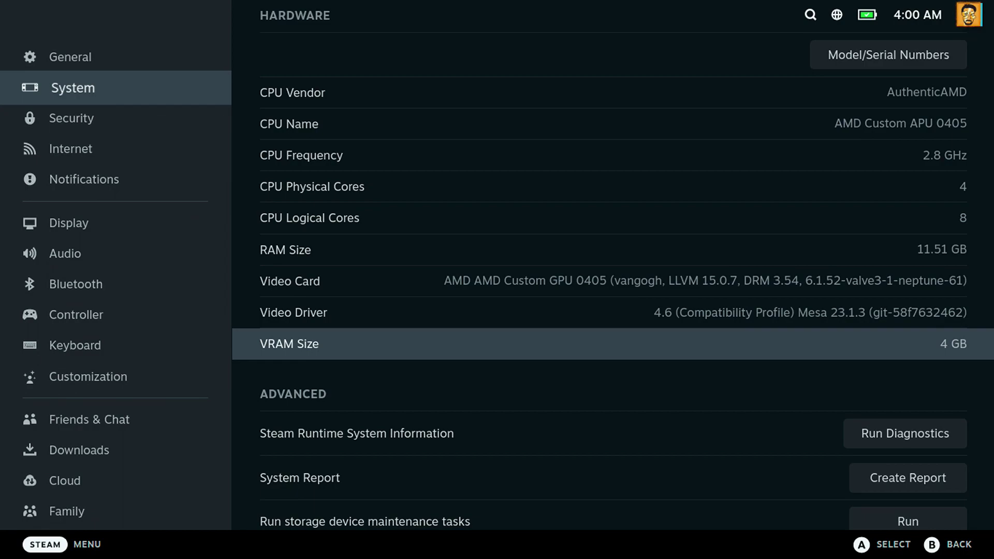
key(Left)
key(Right)
key(Left)
key(Escape)
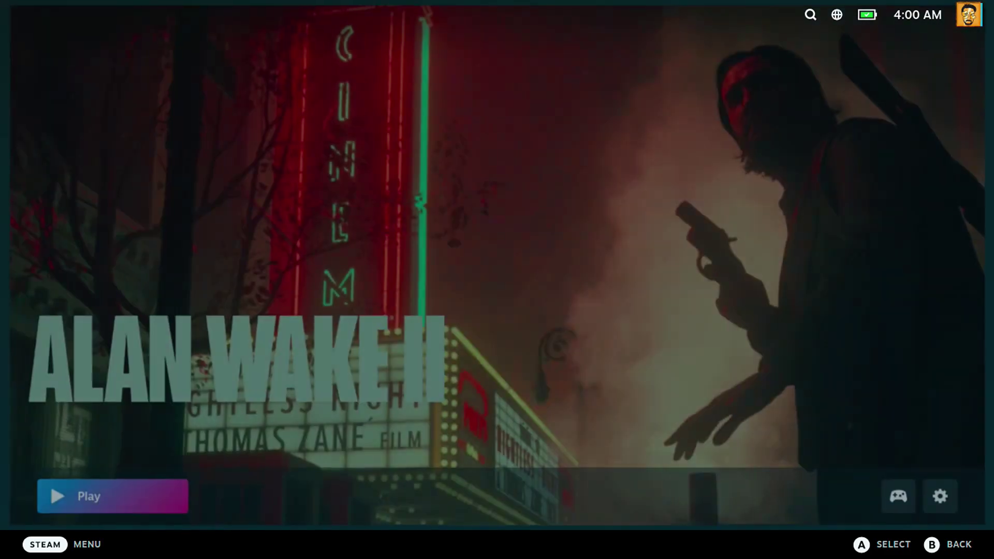
Switch the Steam Deck from gaming mode to the desktop.
key(ctrl+1)
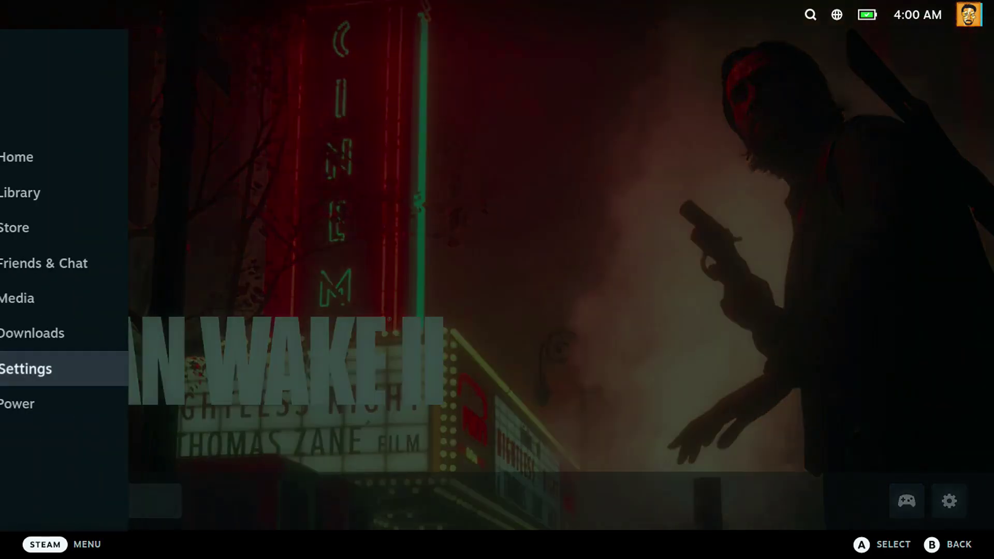
key(Down)
key(Return)
key(Down)
key(Down)
key(Down)
key(Down)
key(Down)
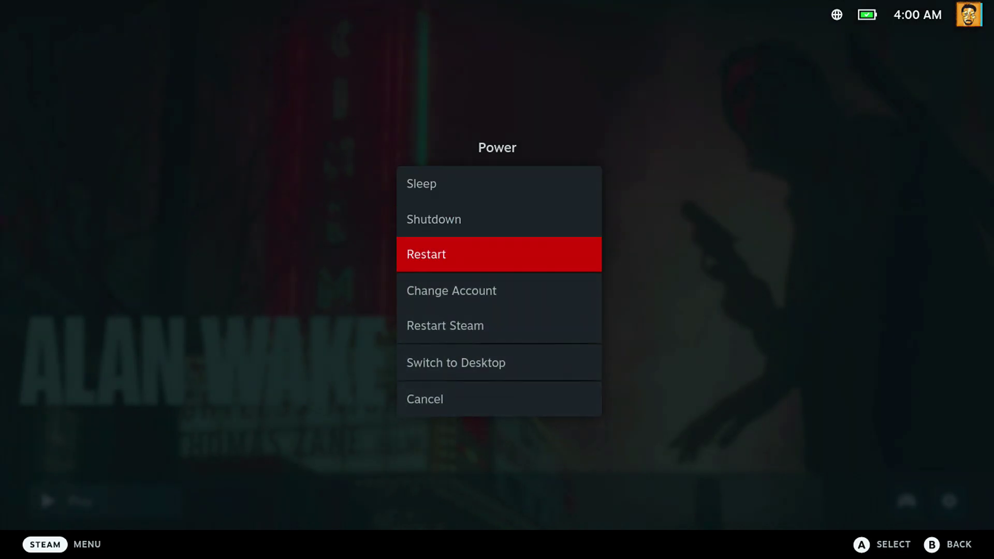
key(Return)
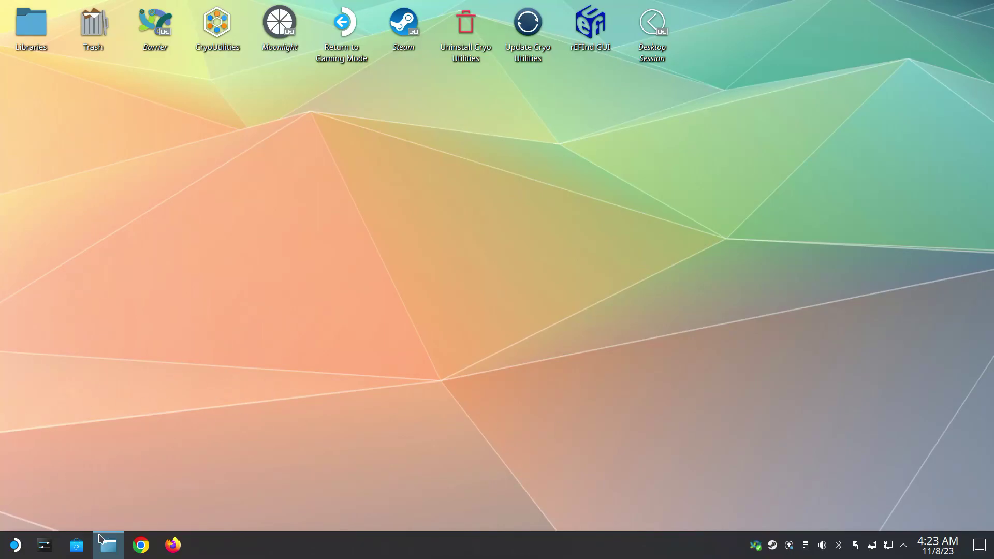
Find Protontricks in the Discover software store, launch it and close the store.
click(76, 545)
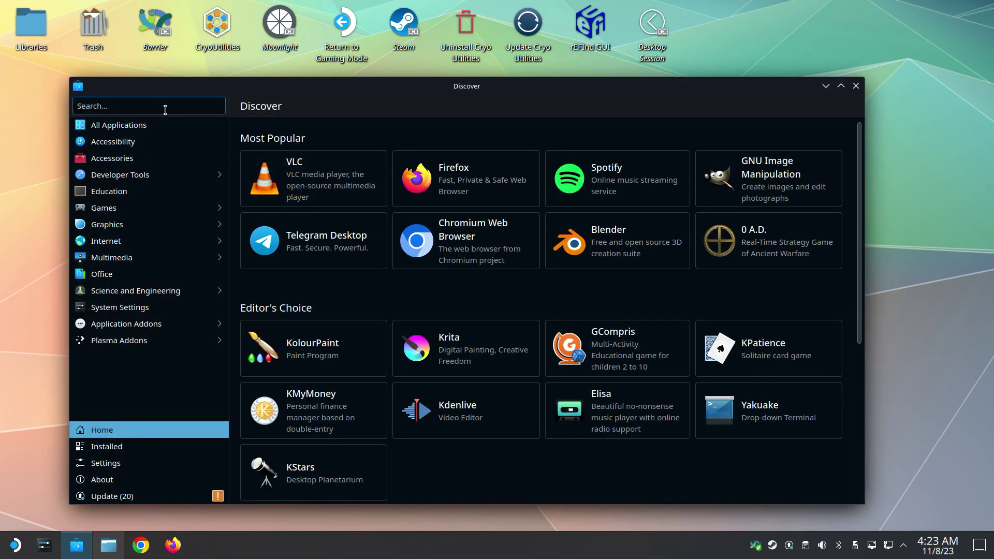
text(protontricks)
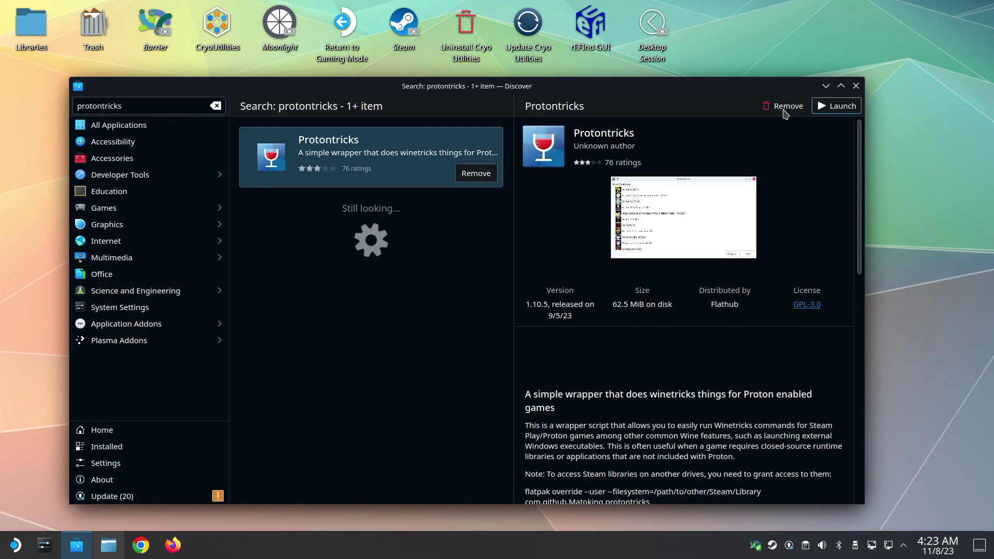
click(850, 102)
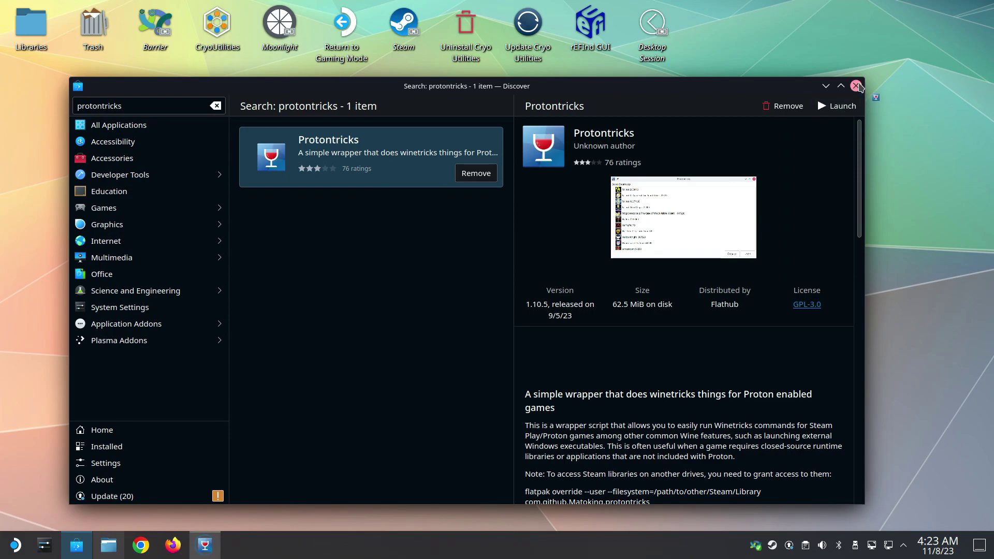
click(857, 86)
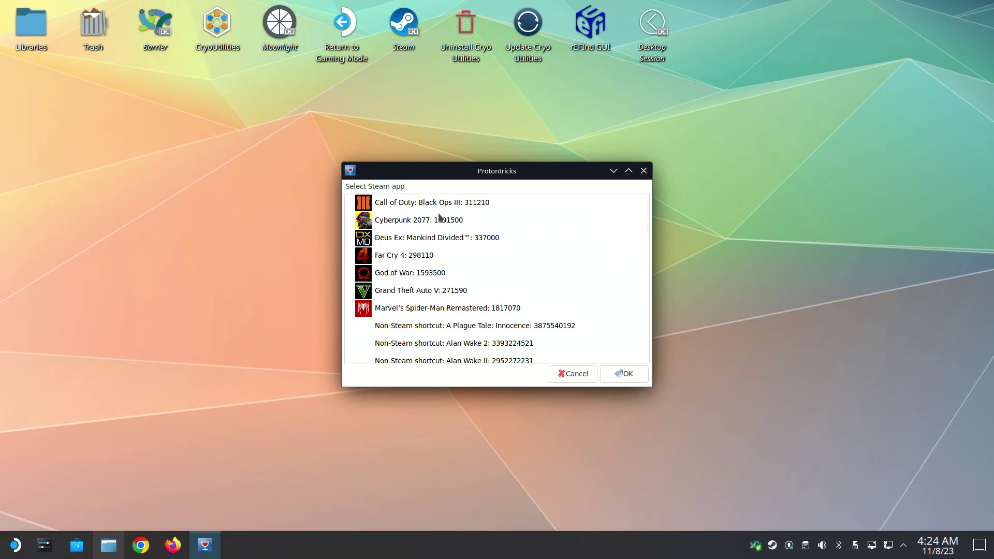
Choose the non-Steam shortcut Alan Wake II as the app to modify in Protontricks.
scroll(459, 274, down, 2)
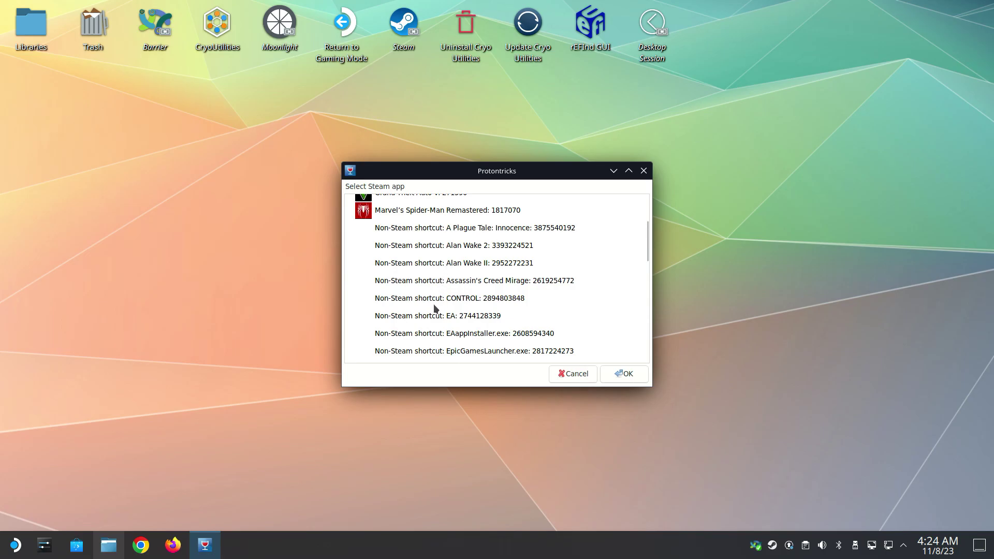
click(448, 266)
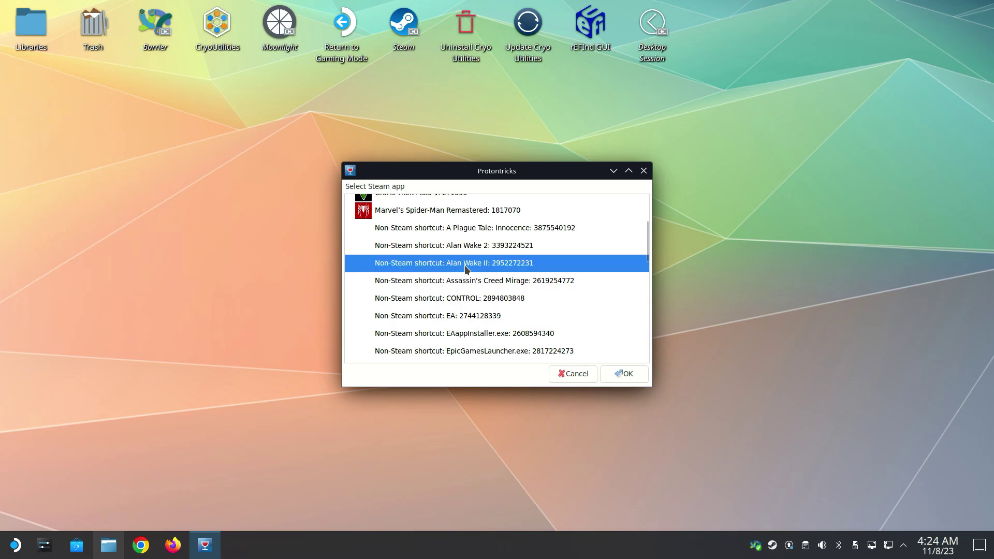
click(633, 381)
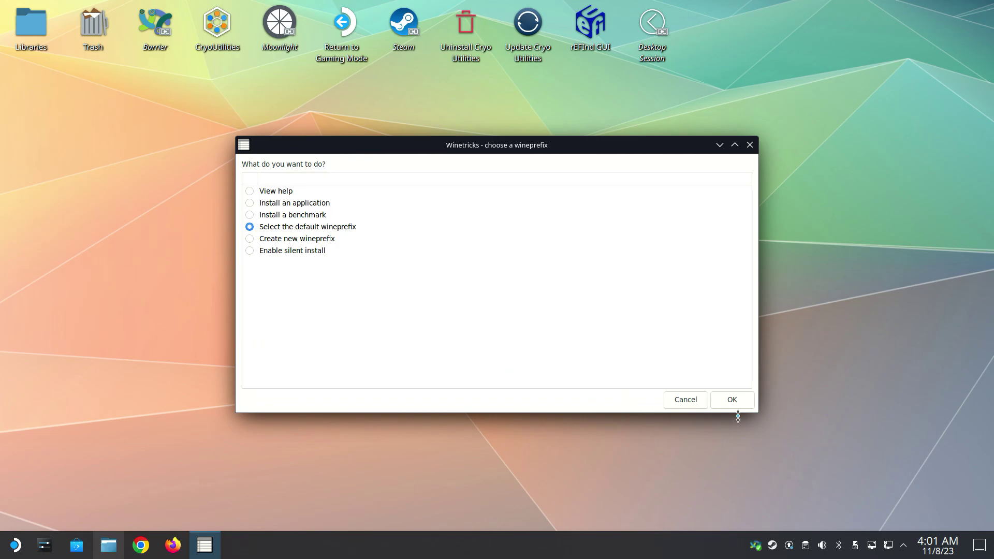
Select the default wineprefix and choose to install a Windows DLL or component.
click(734, 401)
click(337, 191)
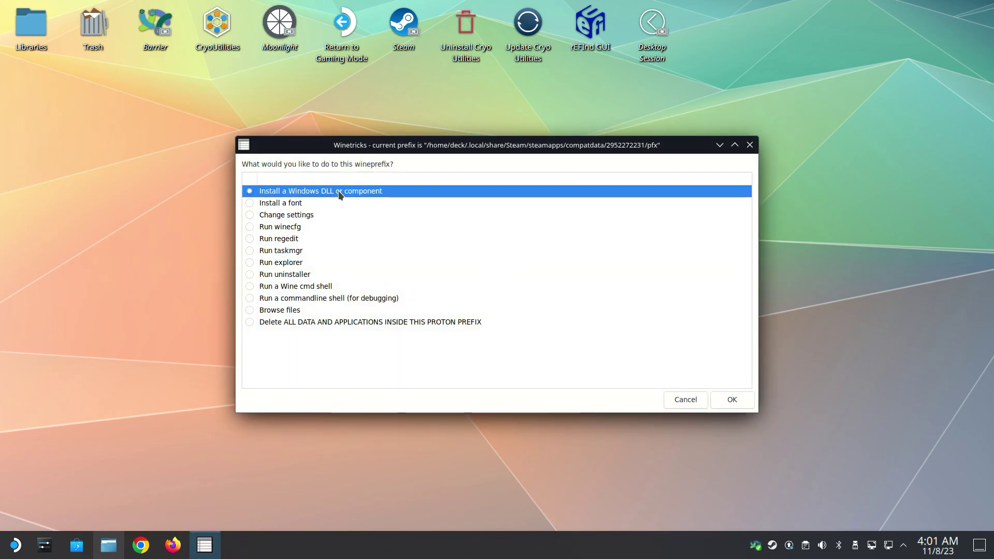
click(741, 397)
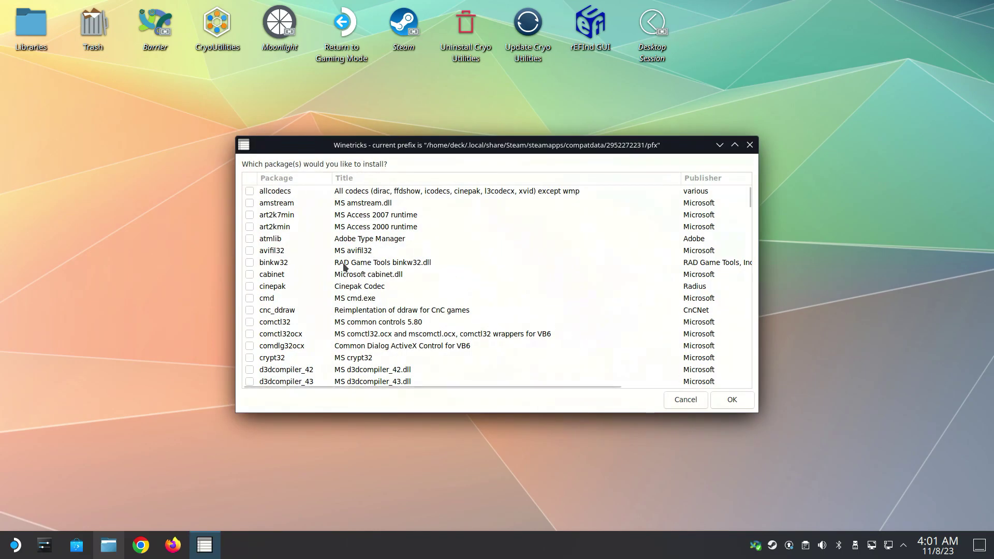
Mark the packages d3dcompiler_43 and d3dcompiler_47 for installation.
scroll(333, 301, down, 2)
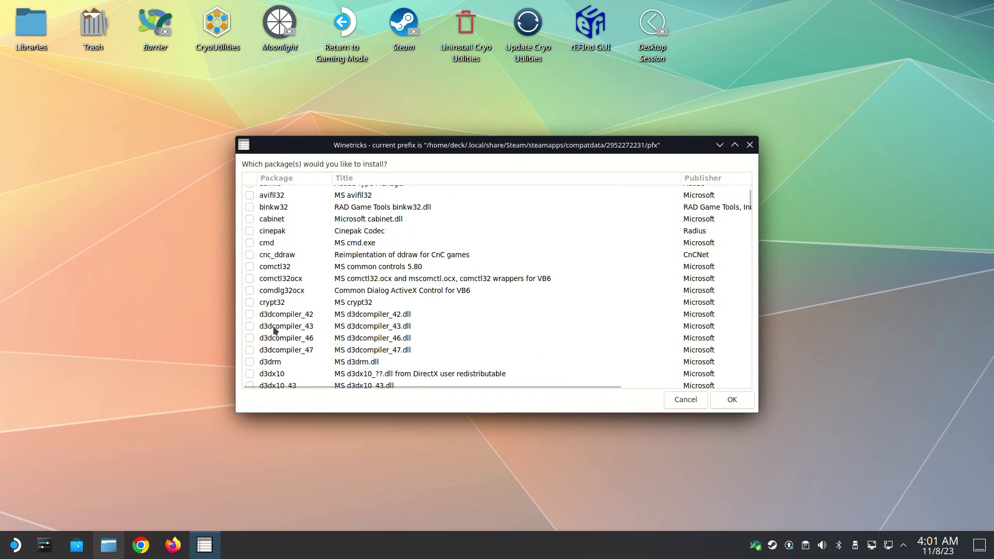
click(250, 327)
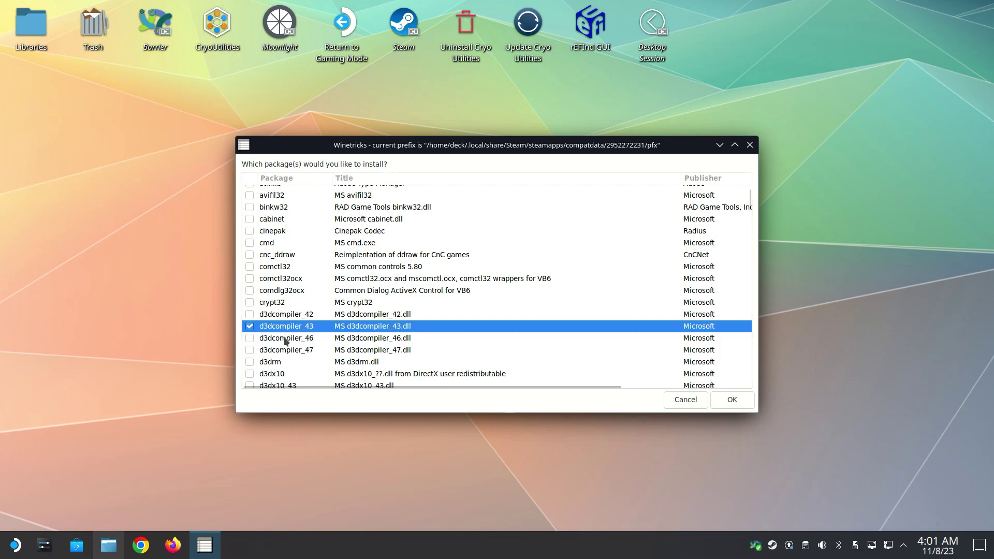
click(250, 350)
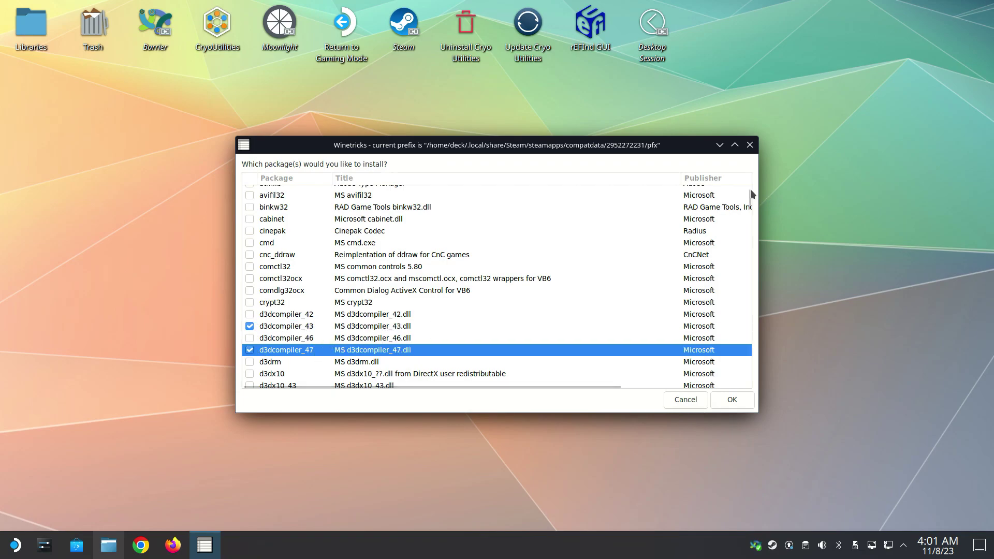
Mark the vcrun2022 package as well and start installing the selected packages.
drag(749, 200, 780, 419)
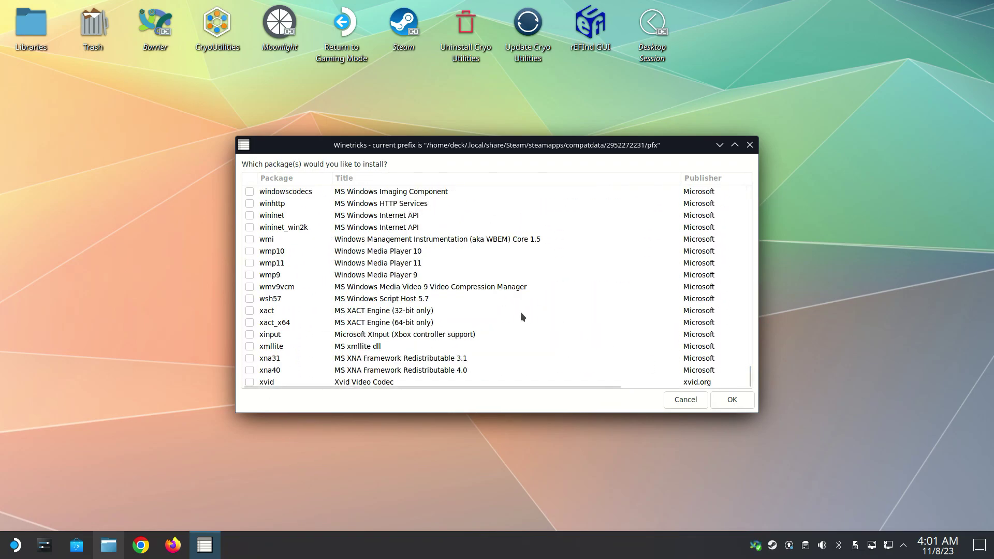
scroll(514, 314, up, 5)
click(281, 291)
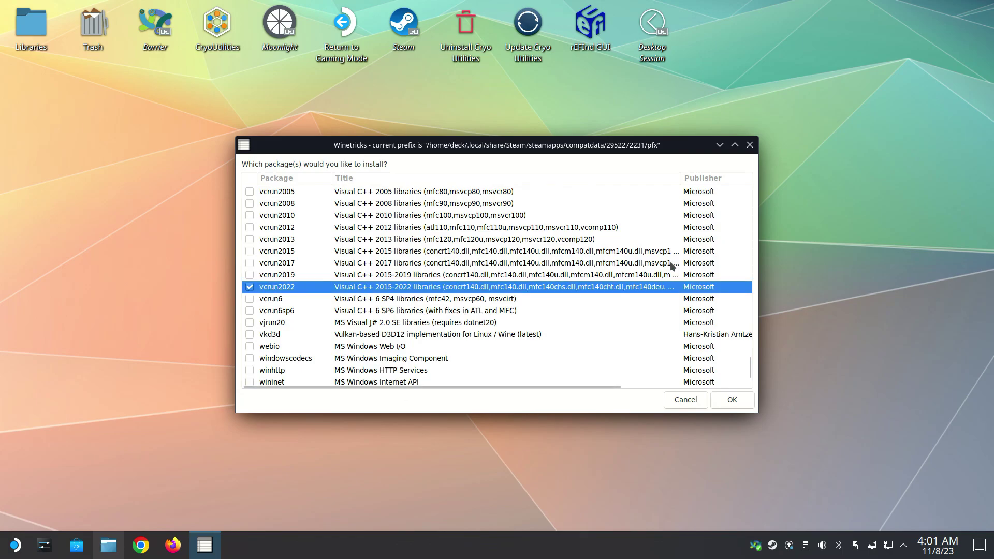
drag(750, 368, 715, 210)
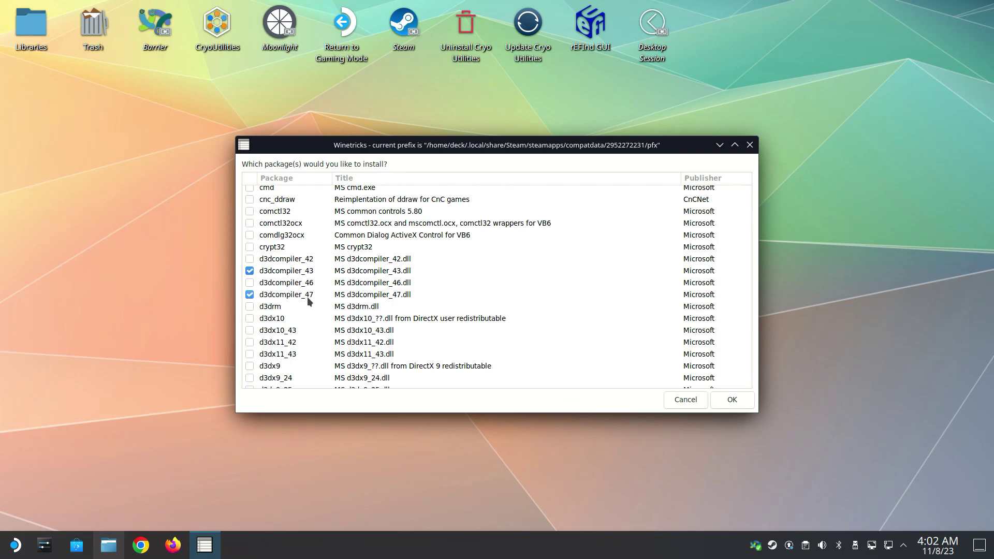
click(731, 403)
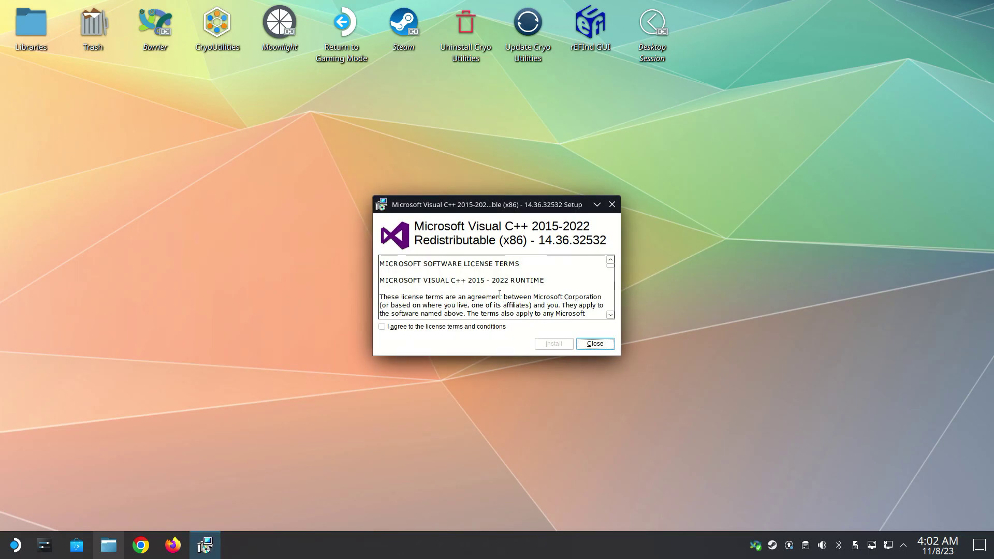
Accept the license terms and install the Microsoft Visual C++ 2015-2022 Redistributable (x86), closing its setup at the end.
click(421, 326)
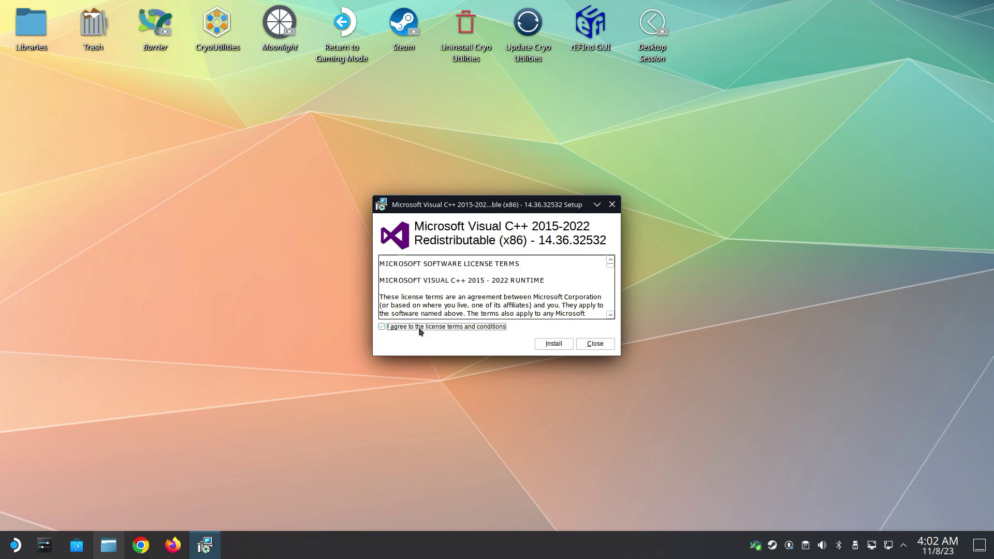
click(553, 345)
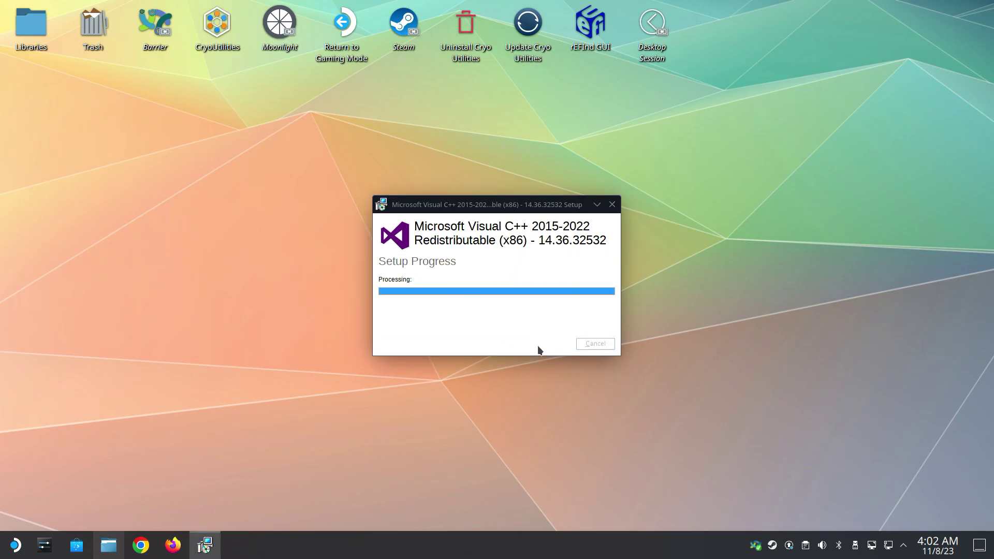
click(586, 345)
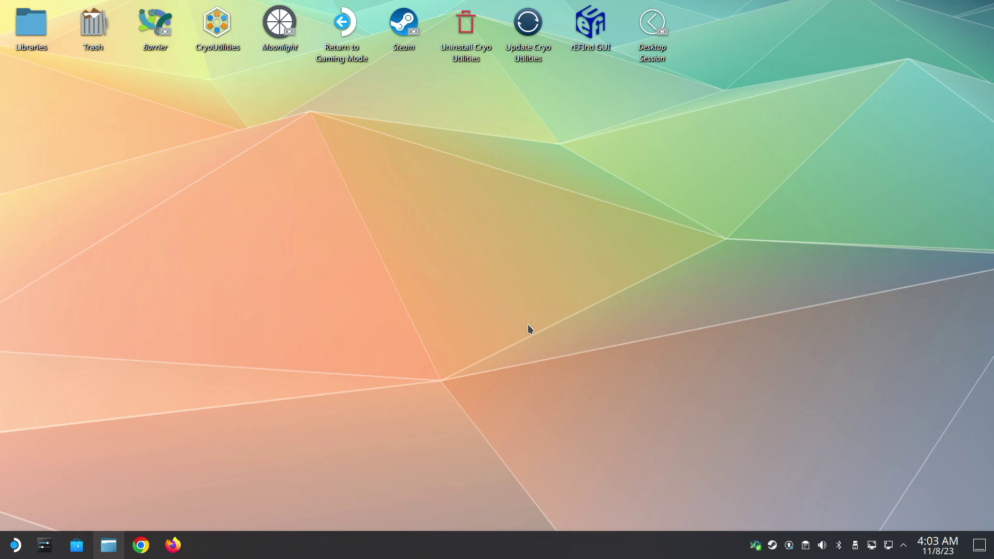
Accept the license terms and install the Microsoft Visual C++ 2015-2022 Redistributable (x64), and close its setup and Winetricks.
click(484, 329)
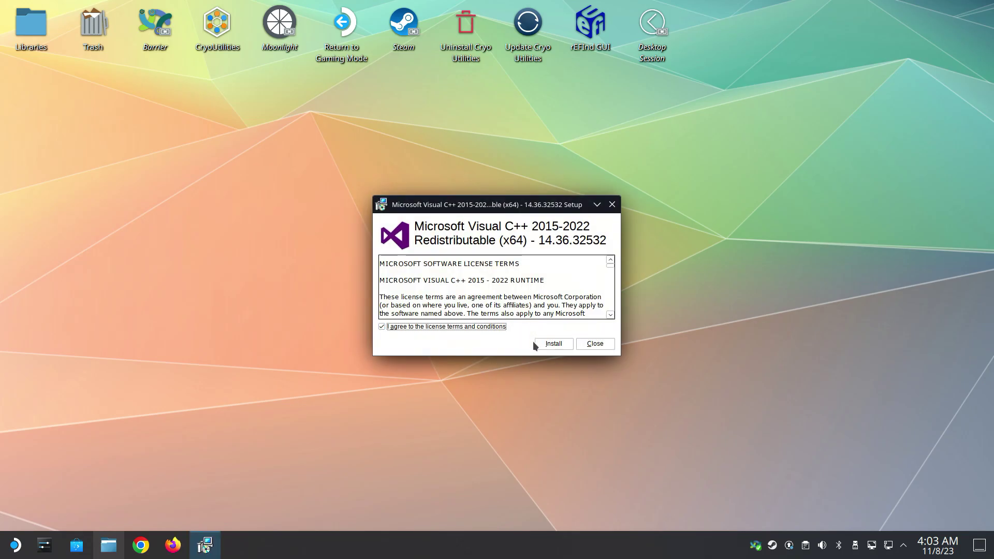
click(551, 345)
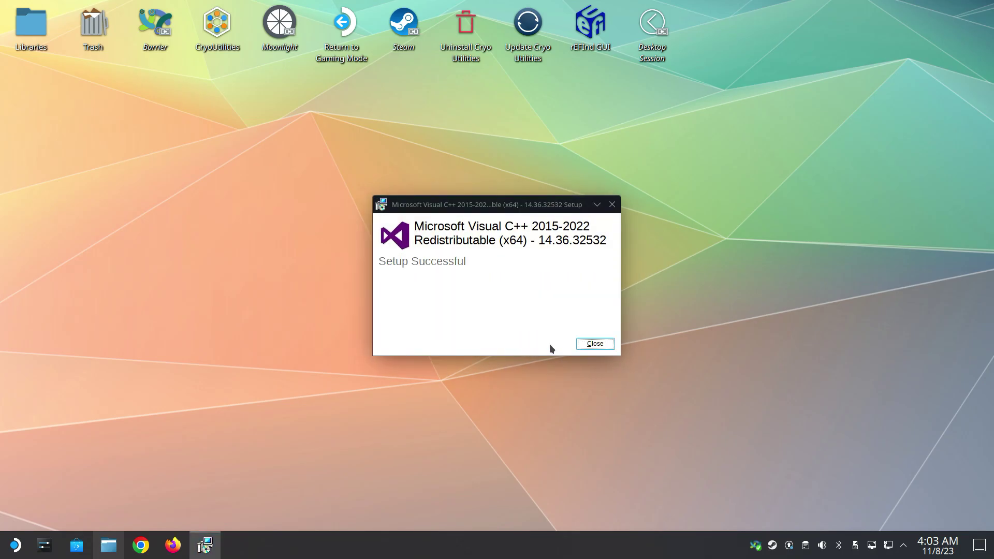
click(595, 344)
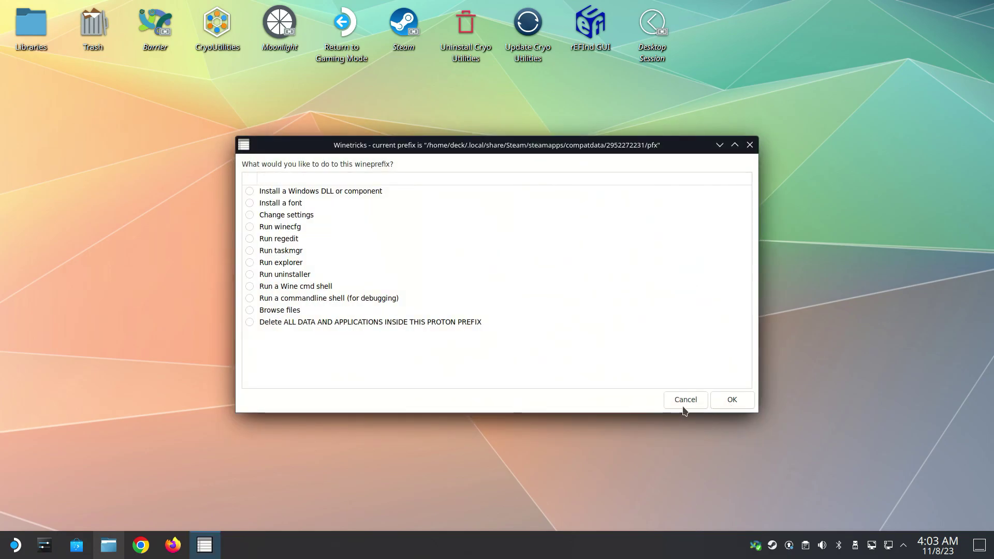
click(732, 400)
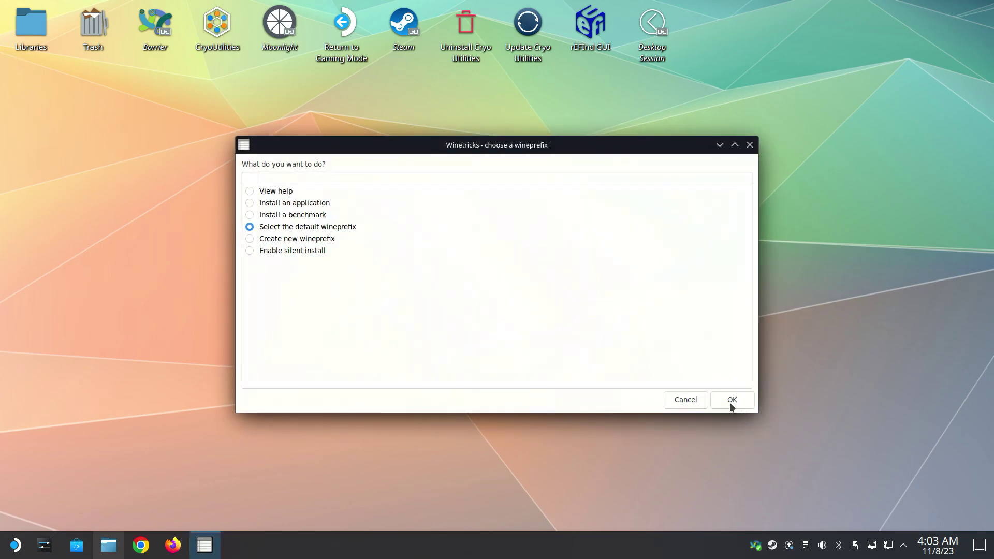
click(750, 145)
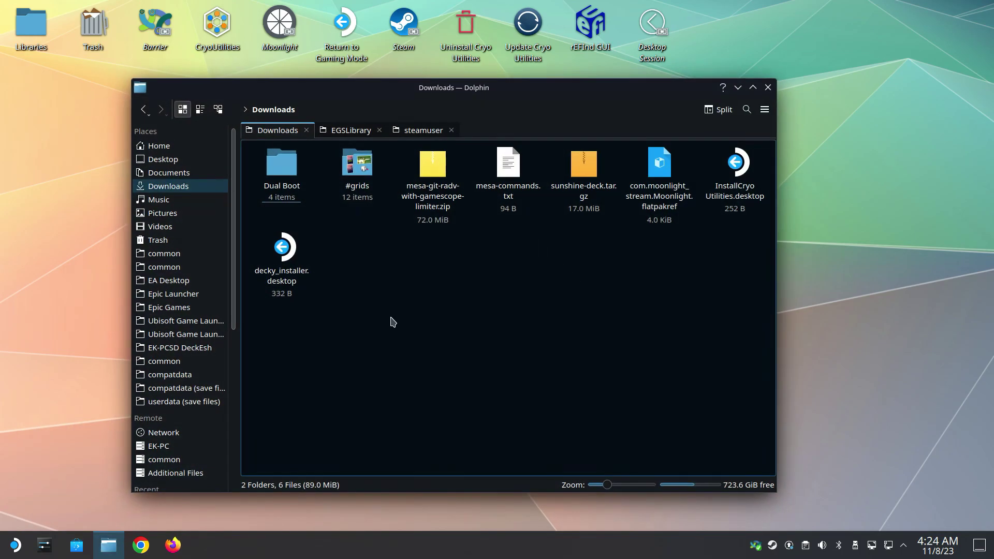
Extract mesa-git-radv-with-gamescope-limiter.zip inside the Downloads folder with subfolder autodetection.
click(427, 167)
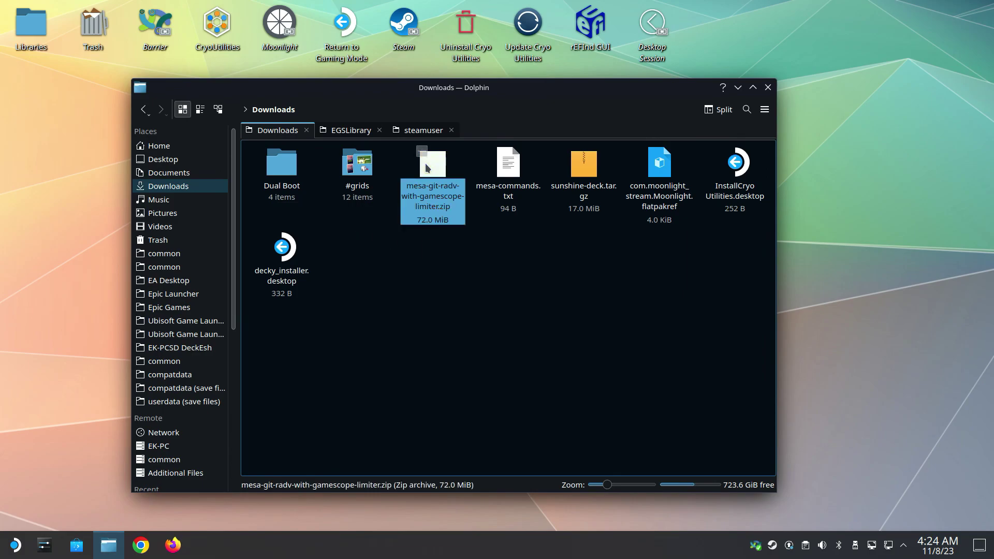
right_click(437, 182)
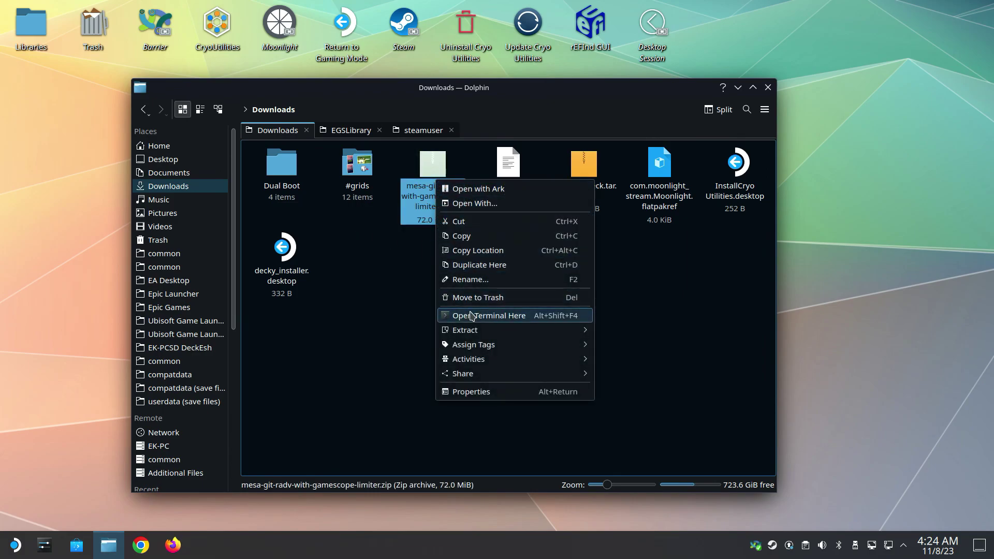
mouse_move(556, 334)
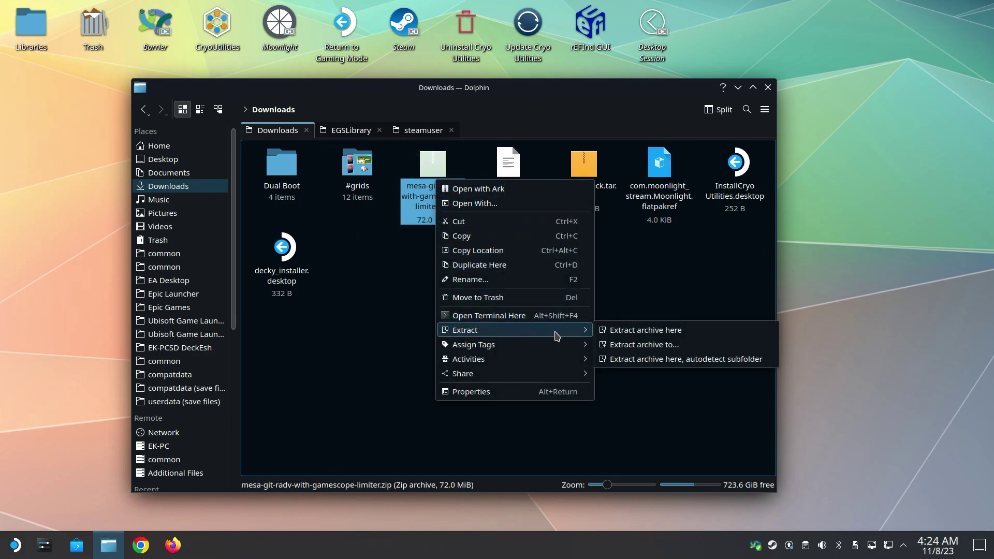
click(642, 360)
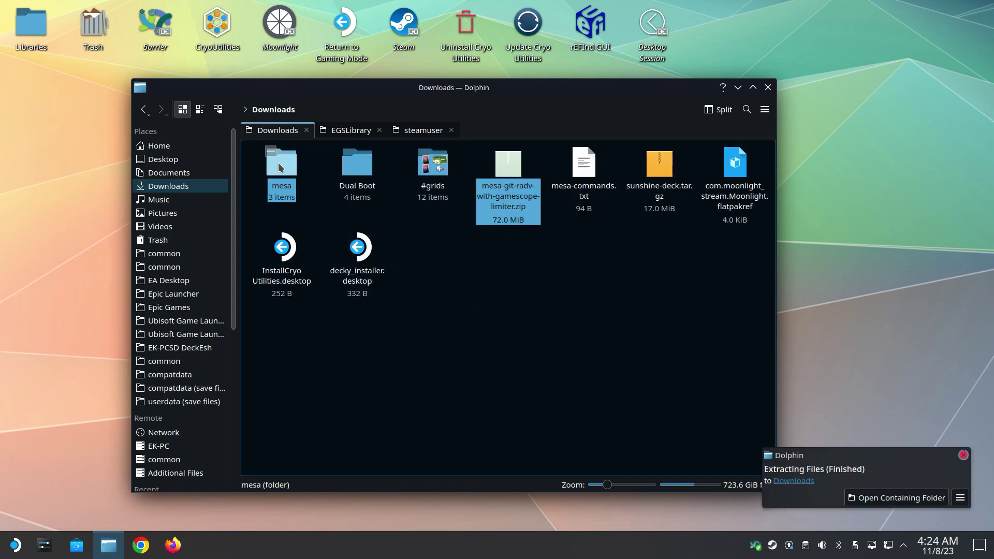
Look inside the extracted mesa folder, return to Downloads and cut the mesa folder.
right_click(292, 176)
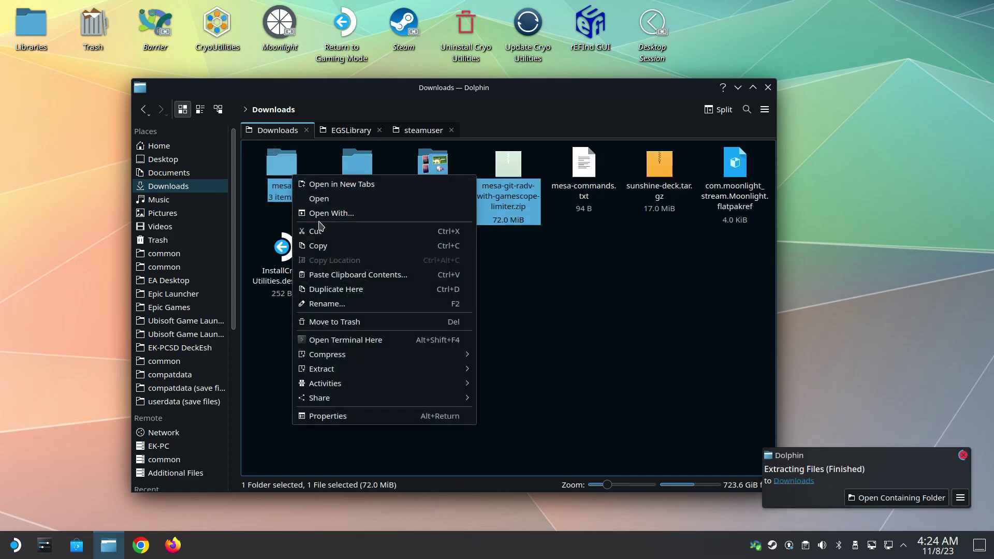
click(307, 193)
key(alt+Left)
right_click(278, 171)
click(358, 247)
click(318, 217)
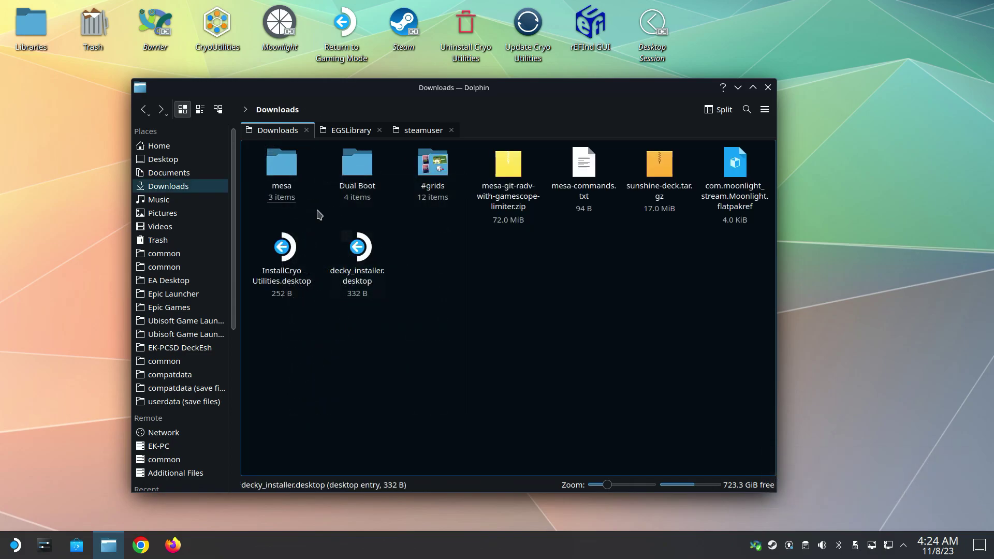
right_click(282, 178)
click(313, 273)
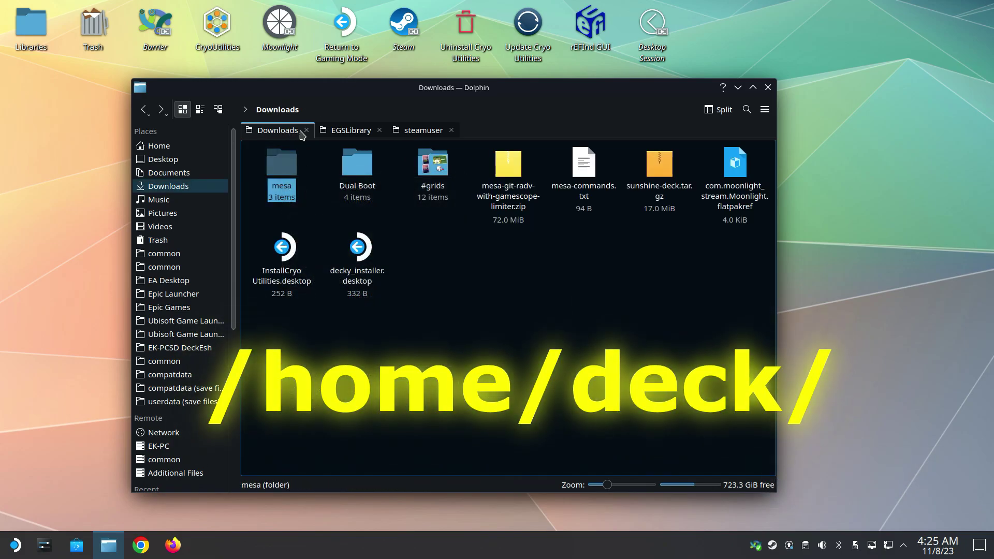
Open Home in a new tab placed before Downloads and paste the mesa folder there.
right_click(169, 149)
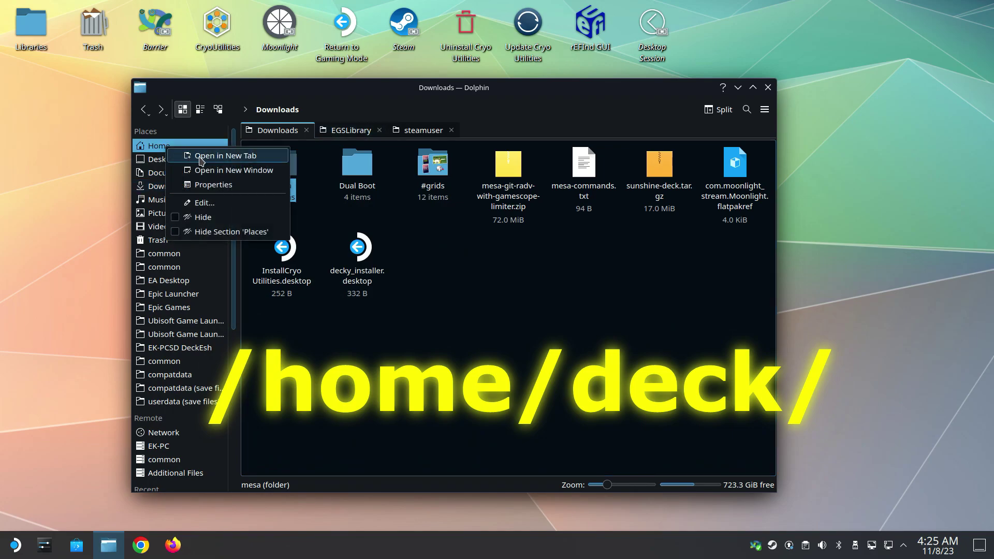
click(202, 156)
click(341, 130)
drag(342, 130, 280, 133)
right_click(393, 213)
click(396, 253)
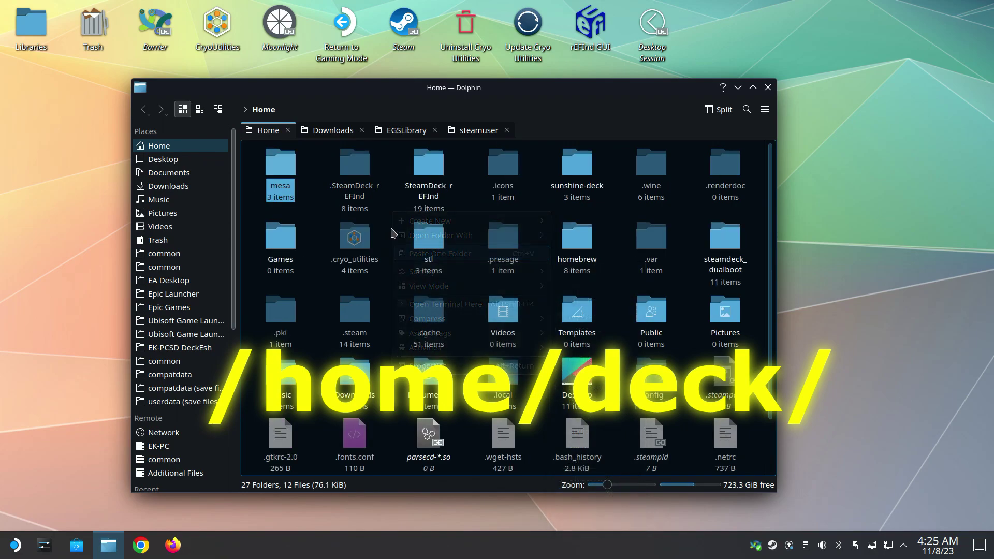
key(BackSpace)
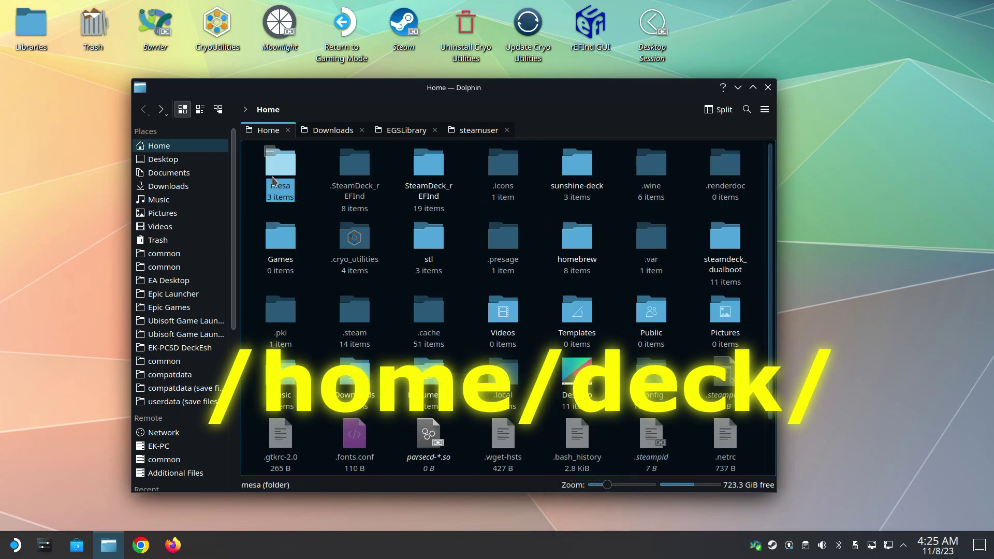
Copy the VK_ICD_FILENAMES command line from mesa-commands.txt in Downloads and close the text file.
click(341, 134)
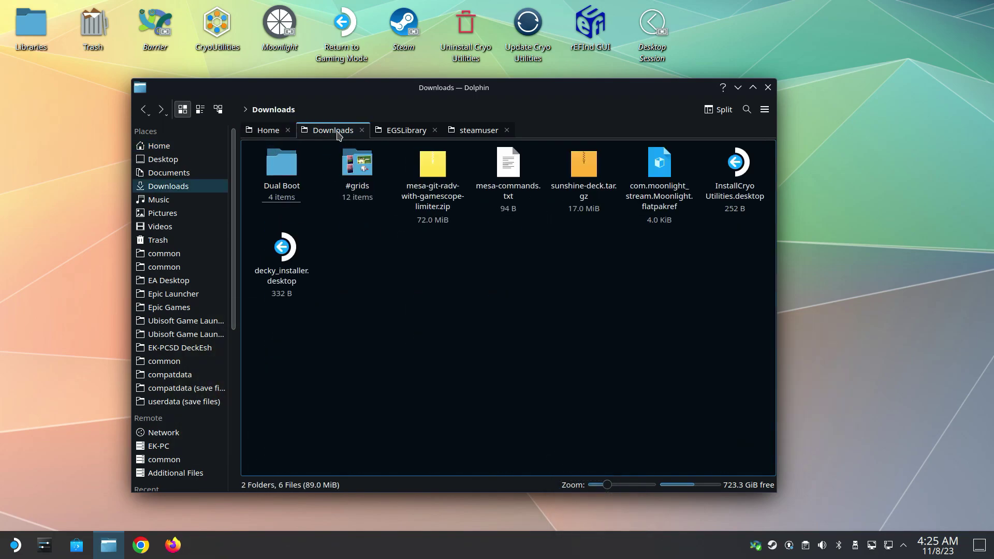
click(514, 178)
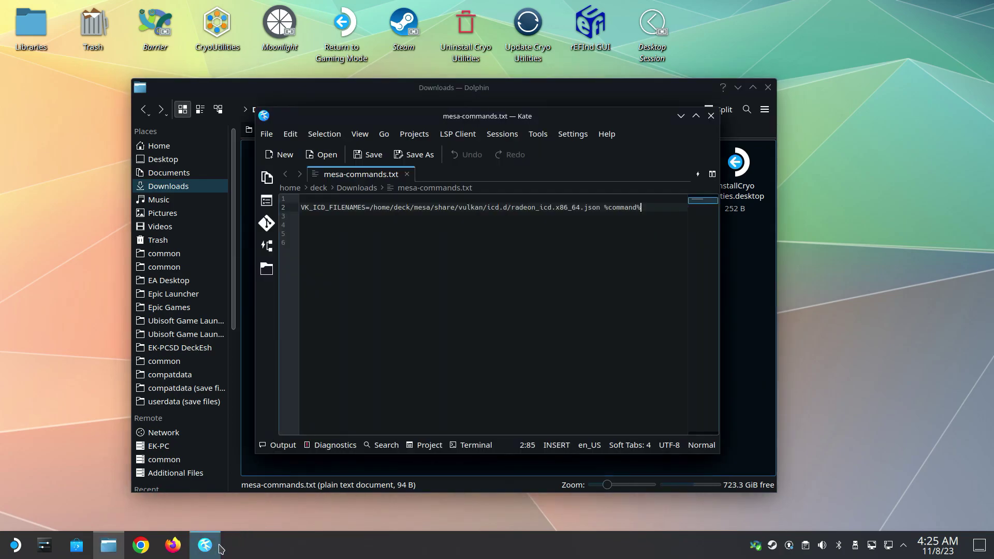
drag(302, 205, 637, 207)
right_click(613, 213)
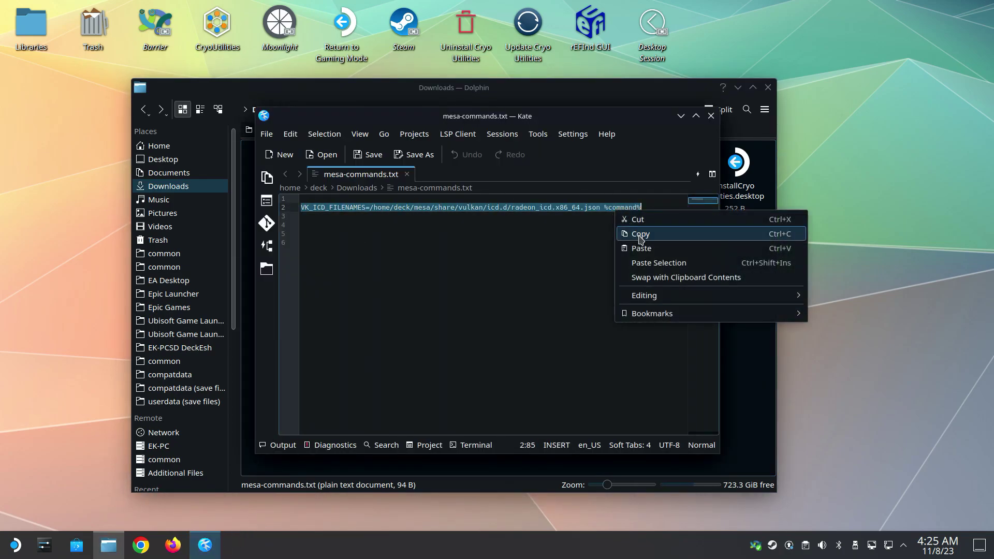
click(641, 233)
click(710, 118)
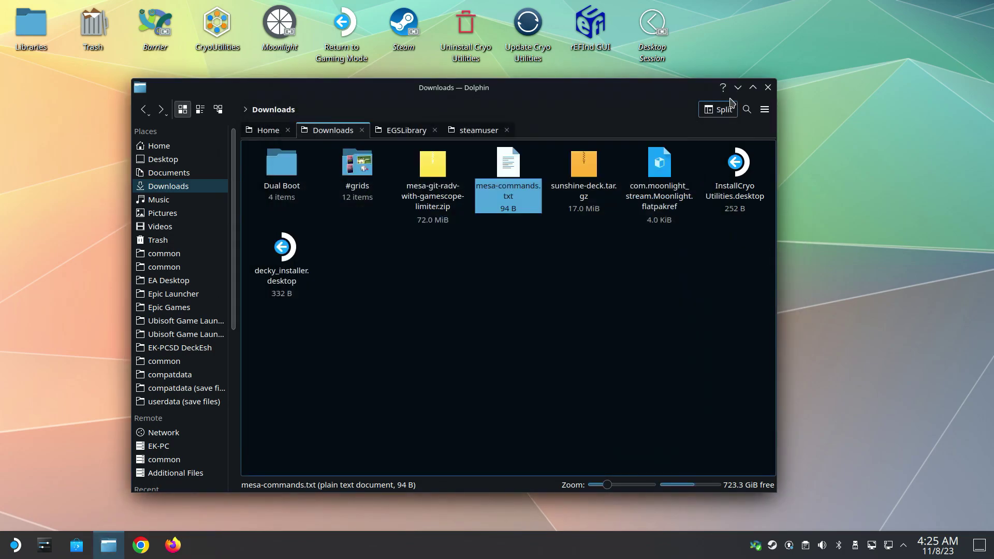
Minimize the file manager, switch to the Steam library and open the Alan Wake II game page.
click(738, 87)
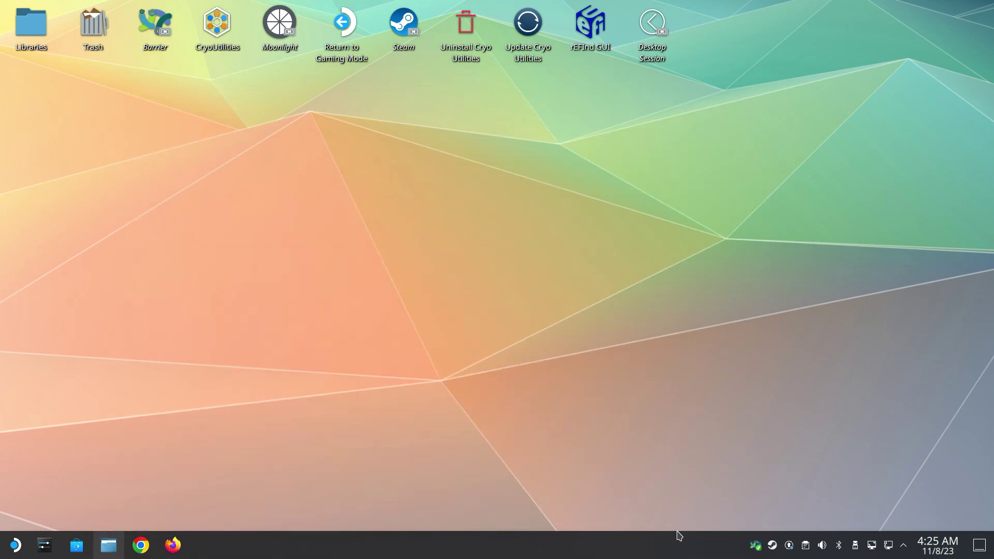
right_click(773, 547)
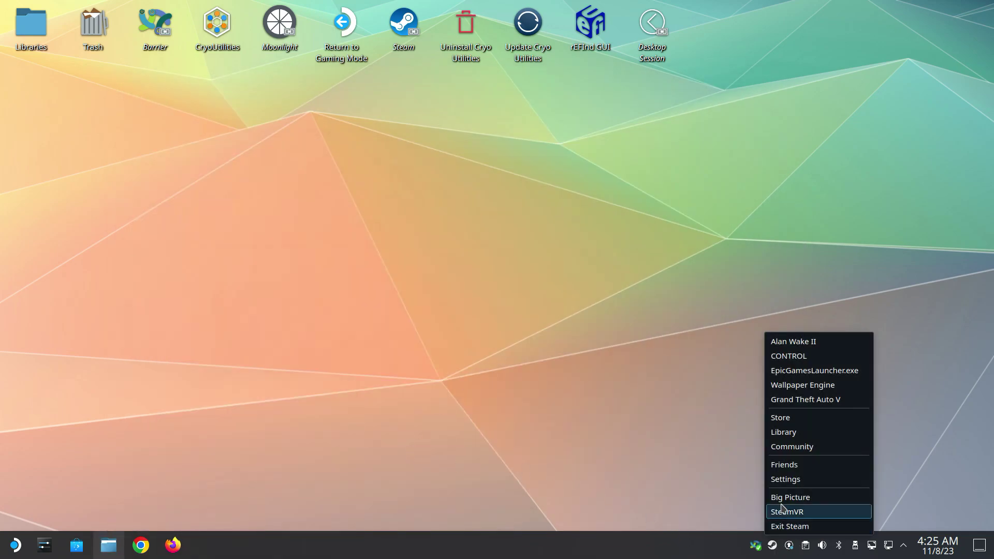
click(788, 438)
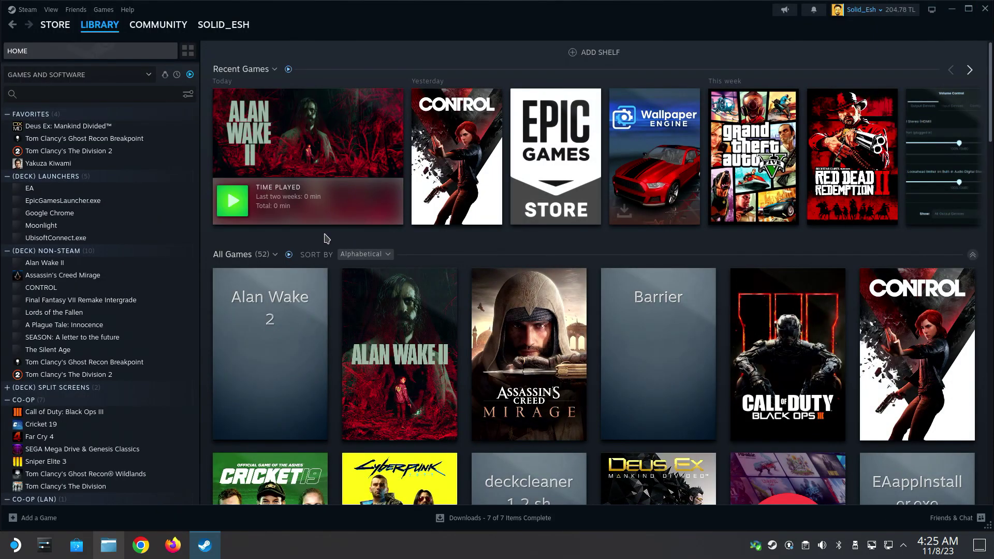
mouse_move(344, 160)
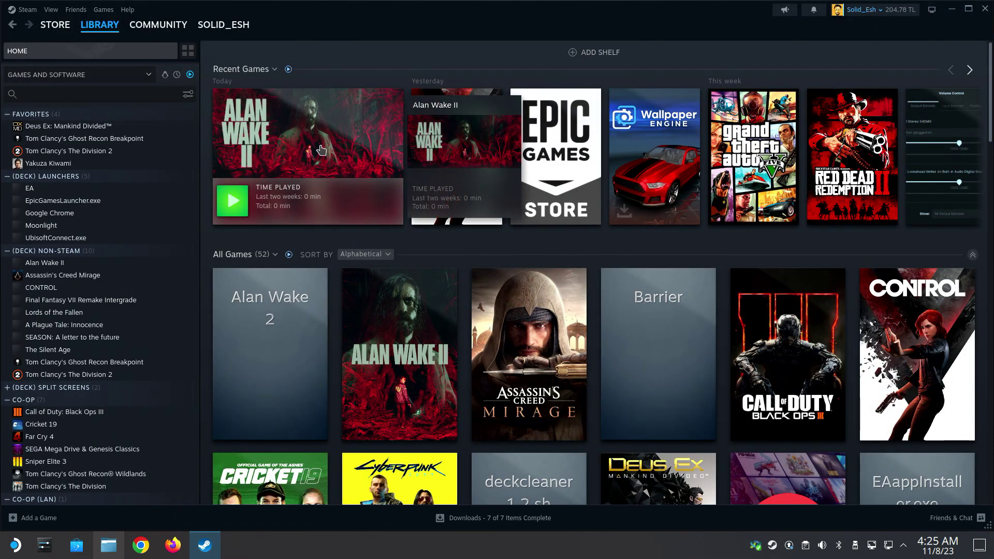
click(321, 150)
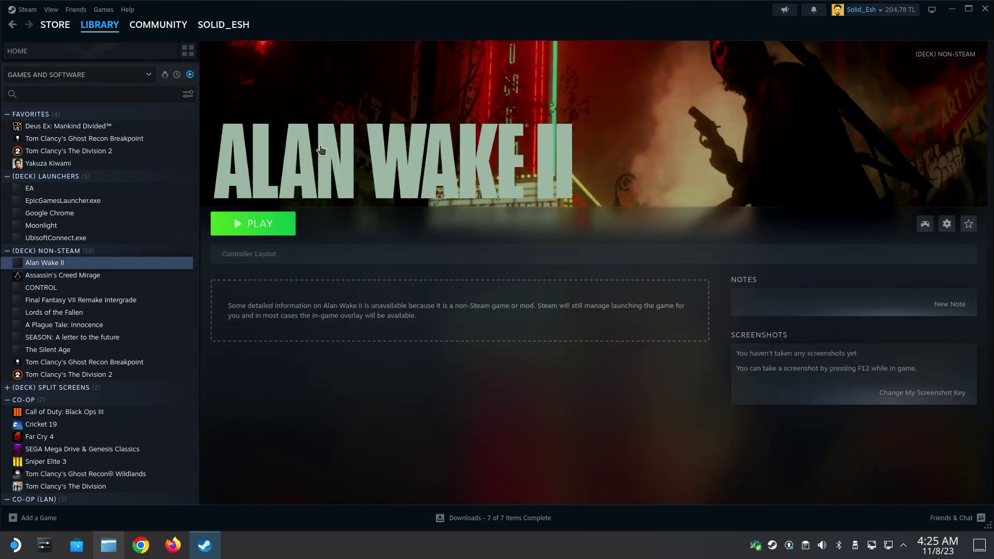
Paste the copied VK_ICD_FILENAMES command into the launch options of Alan Wake II's shortcut properties.
right_click(140, 265)
click(173, 365)
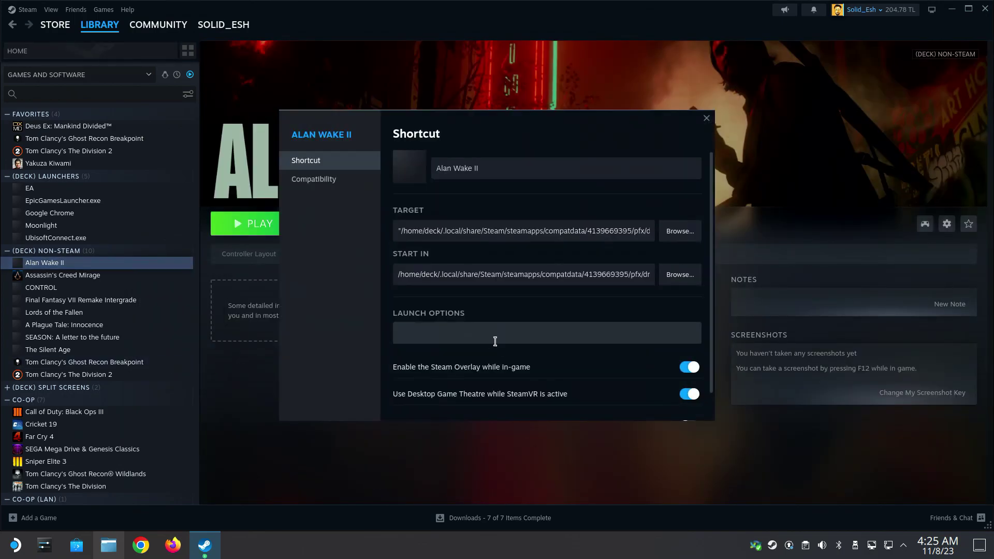
right_click(492, 337)
click(509, 340)
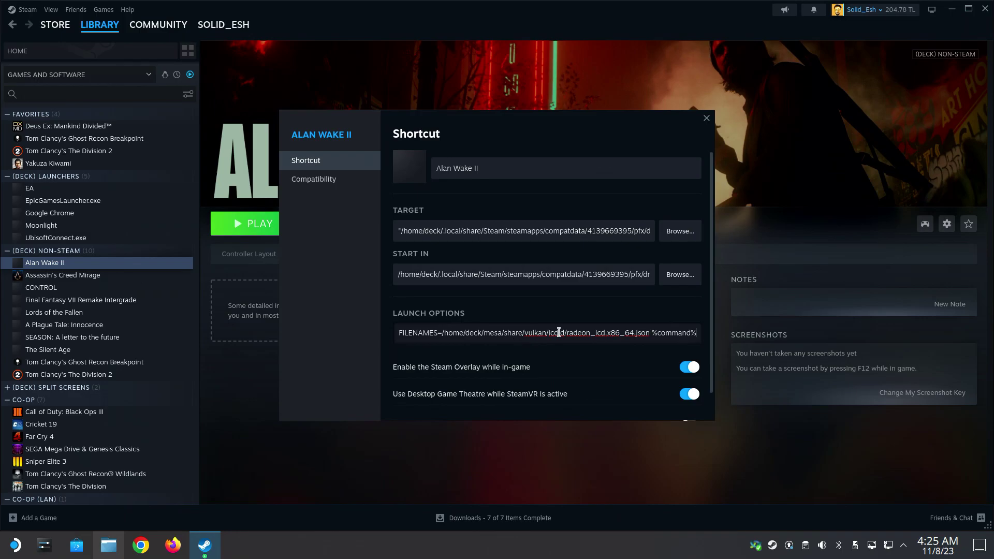
Set the forced Steam Play compatibility tool for Alan Wake II to Proton Experimental.
click(344, 179)
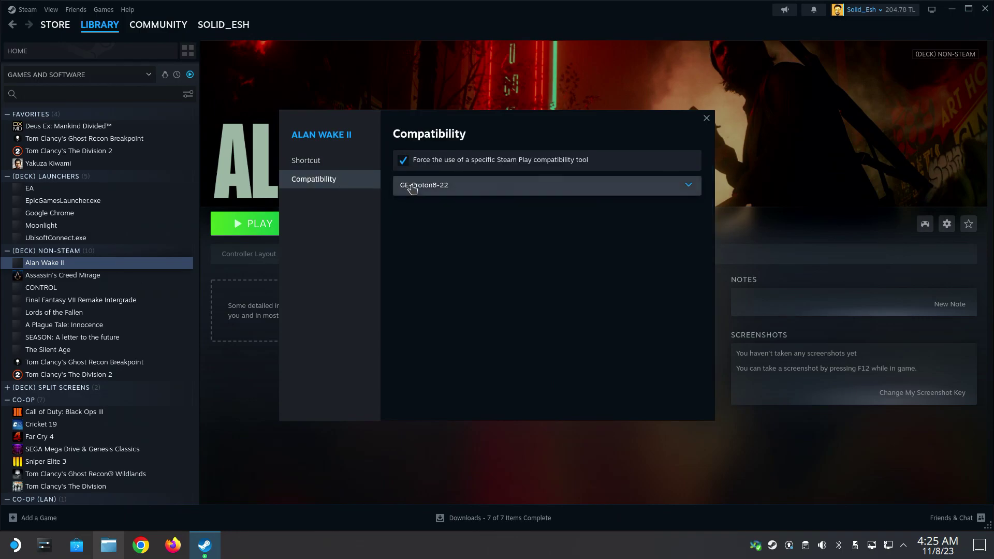
click(411, 186)
click(442, 254)
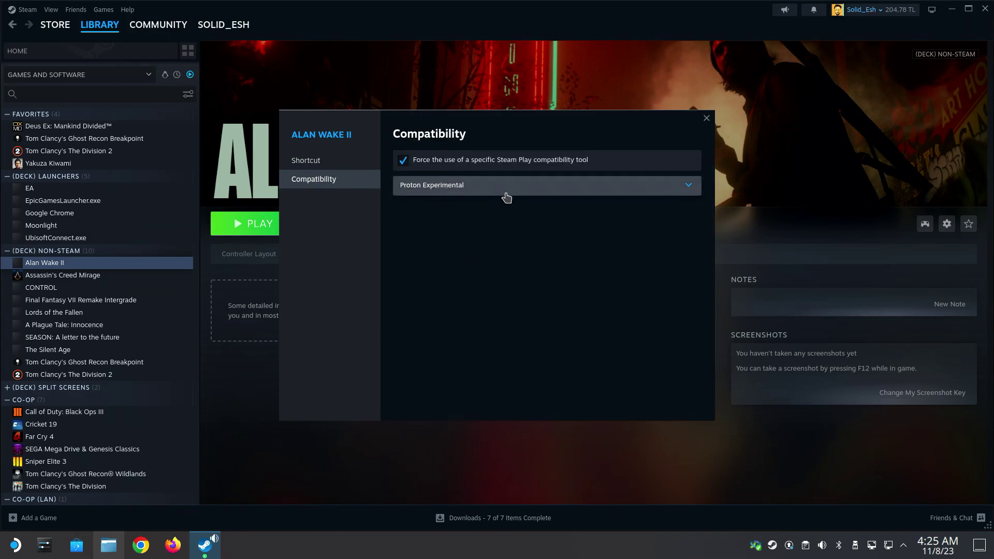
Close the compatibility properties, start Alan Wake II from Steam and go to the library of the Epic Games Launcher that opens.
click(710, 121)
click(284, 230)
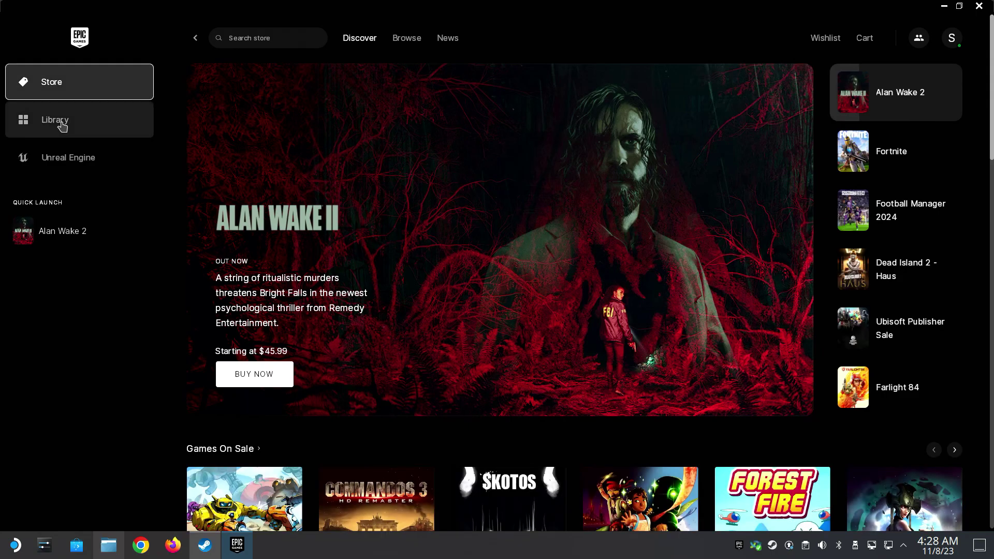
click(61, 124)
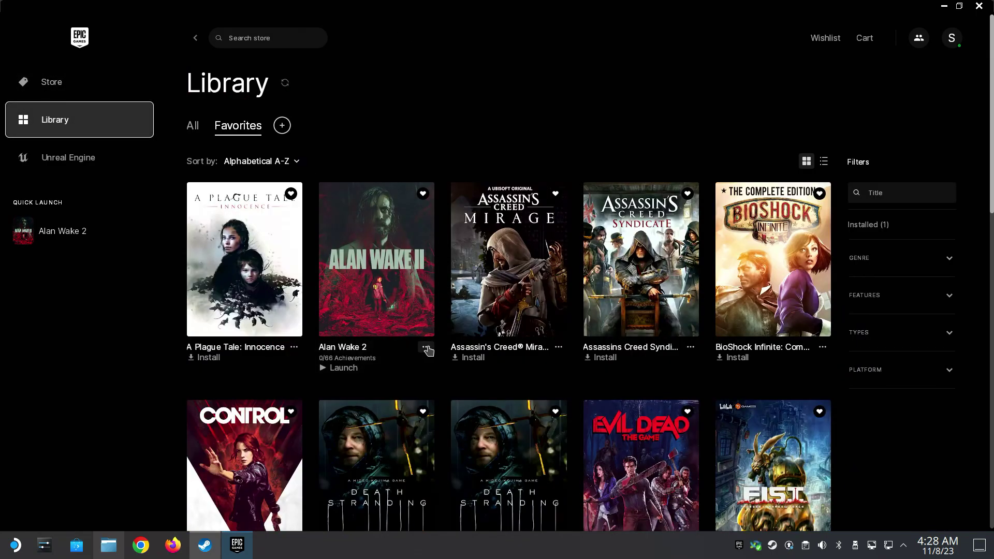
Enable launch options in Alan Wake 2's Epic management settings, set them to -nomemcheck -nodiskcheck, and close the dialog.
click(425, 347)
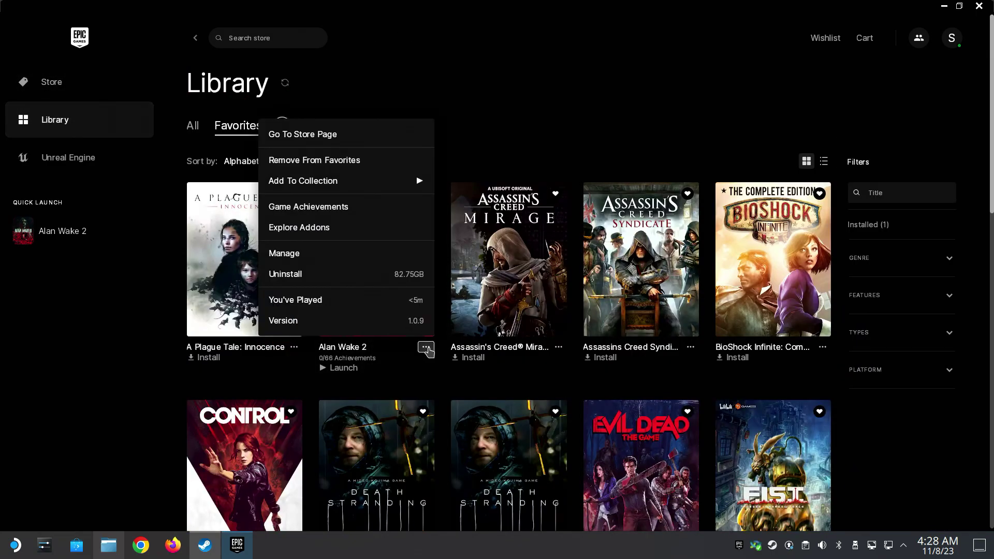
click(316, 254)
scroll(515, 331, down, 1)
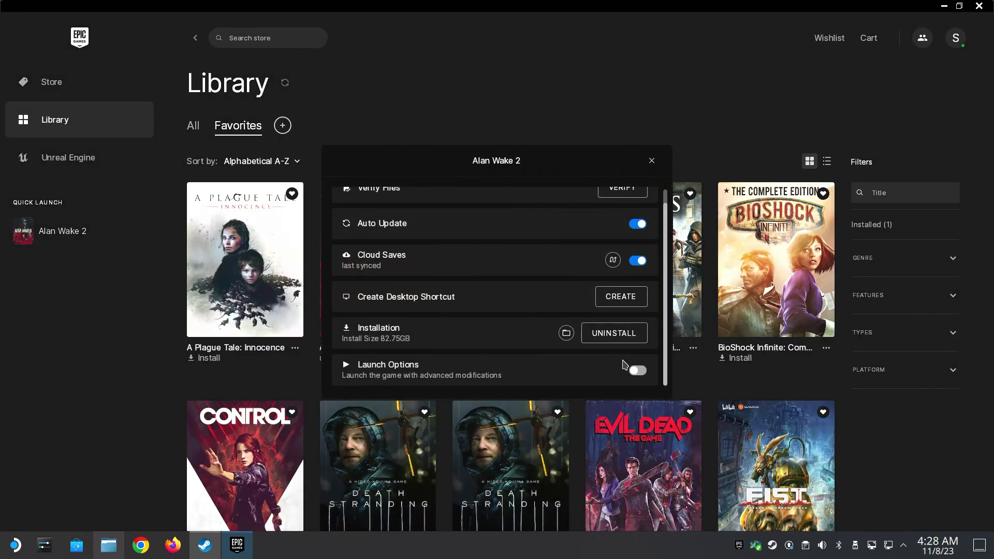
scroll(492, 350, down, 1)
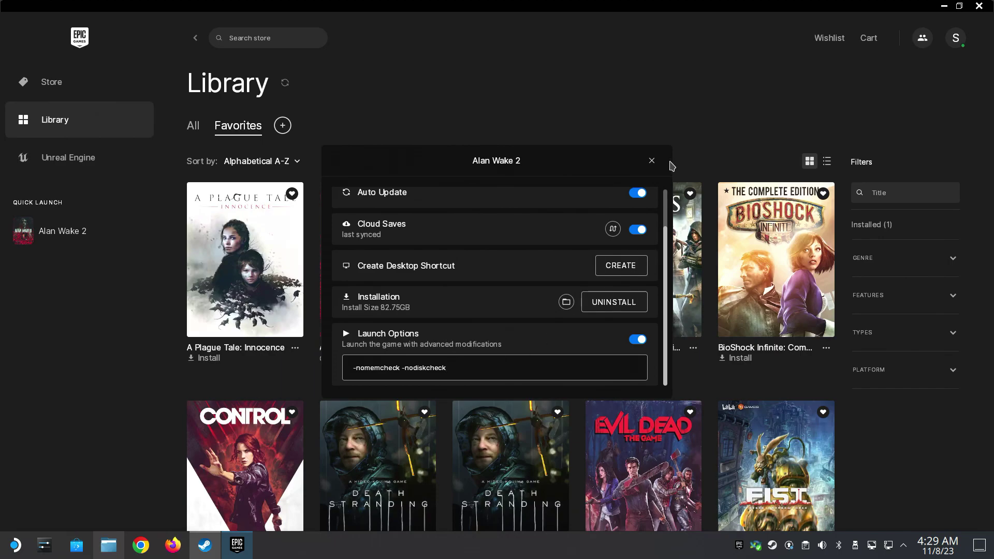
click(651, 161)
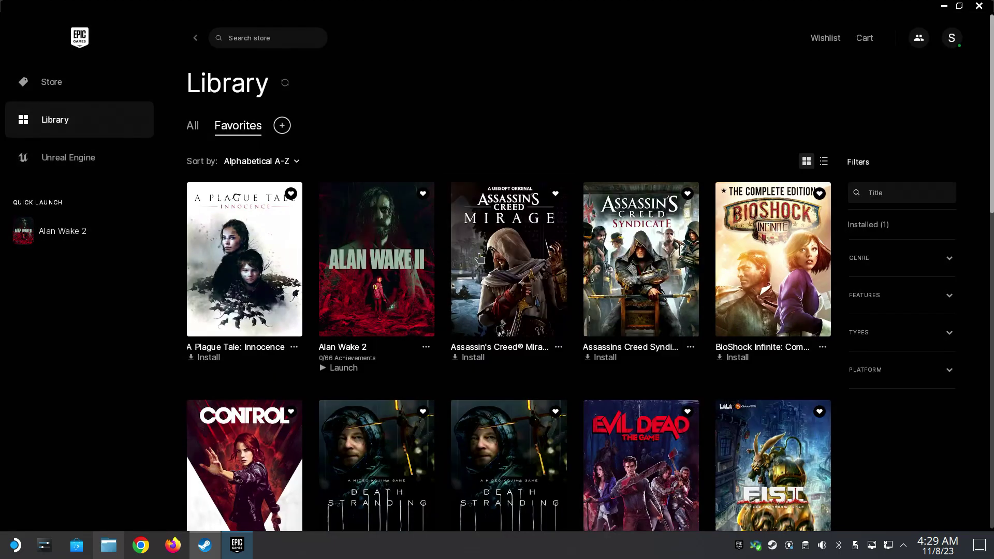
Reopen Alan Wake 2's management settings to check that the launch options were saved, and close them again.
click(425, 348)
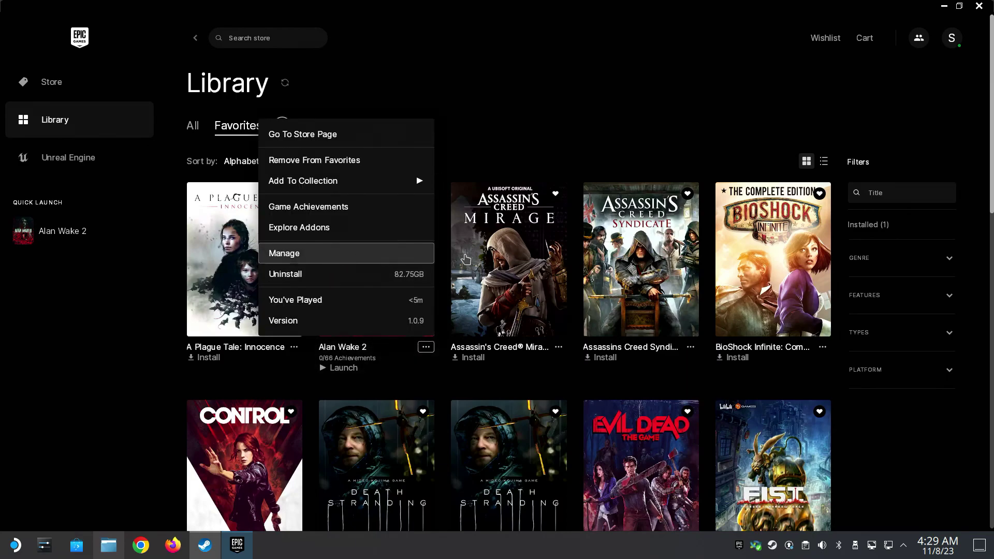
click(333, 250)
scroll(502, 294, down, 2)
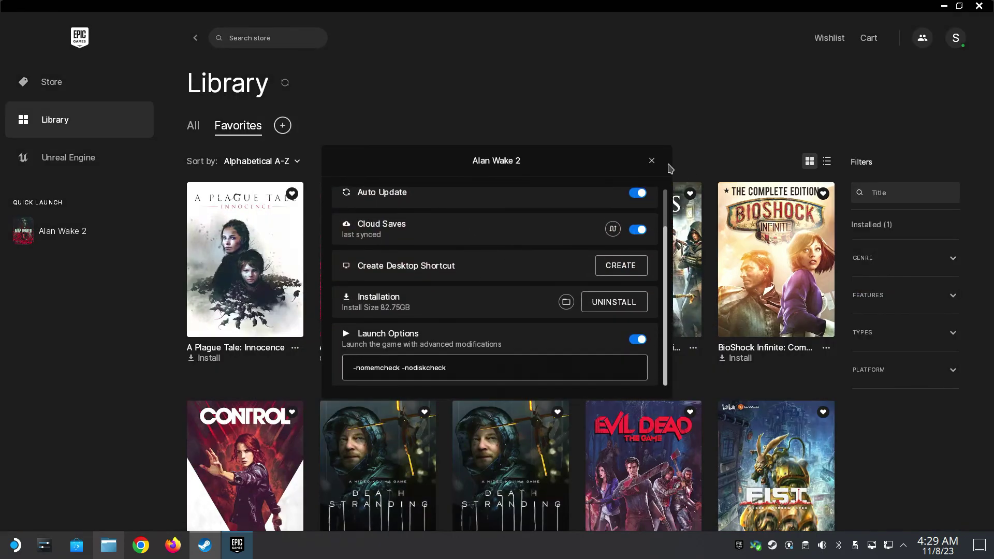
click(651, 160)
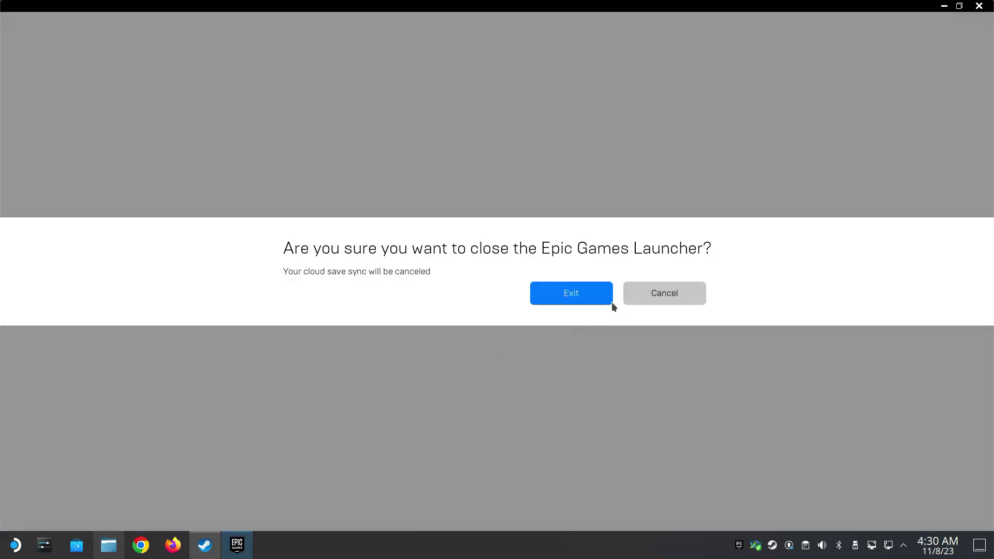
Exit the Epic Games Launcher completely and close the Steam window.
click(629, 298)
right_click(738, 544)
click(761, 522)
click(980, 7)
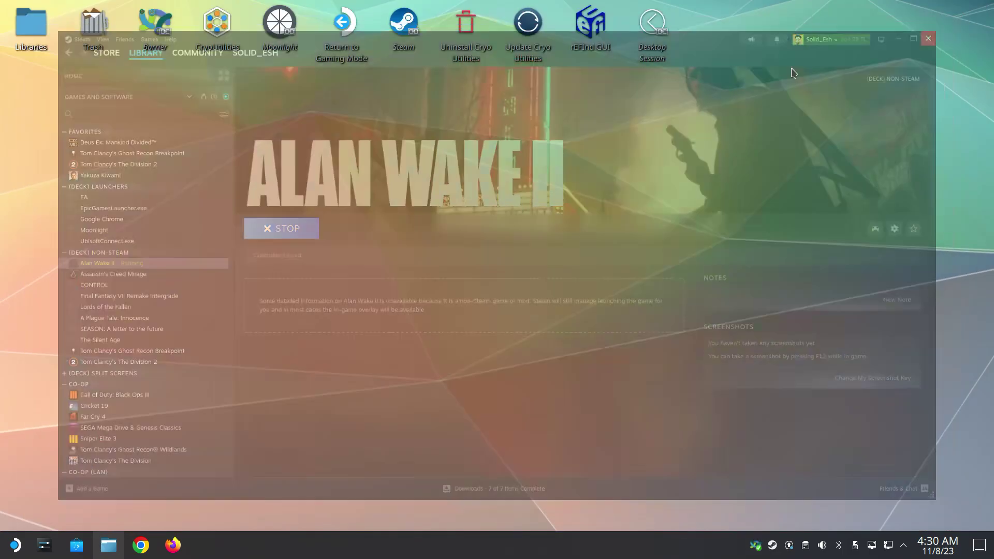
Return to Gaming Mode, play Alan Wake II and launch Alan Wake 2 from the Epic Games Launcher's quick launch list.
double_click(347, 42)
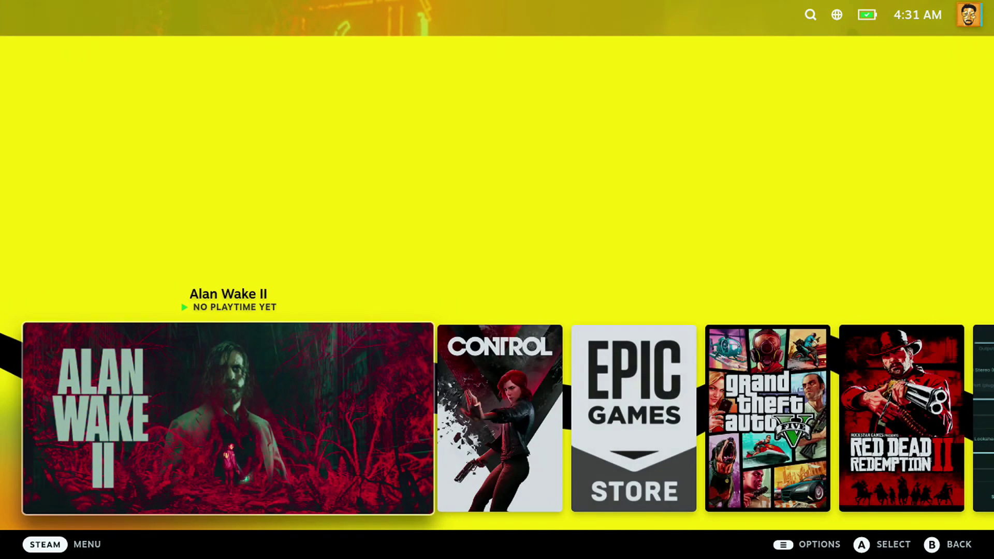
key(Return)
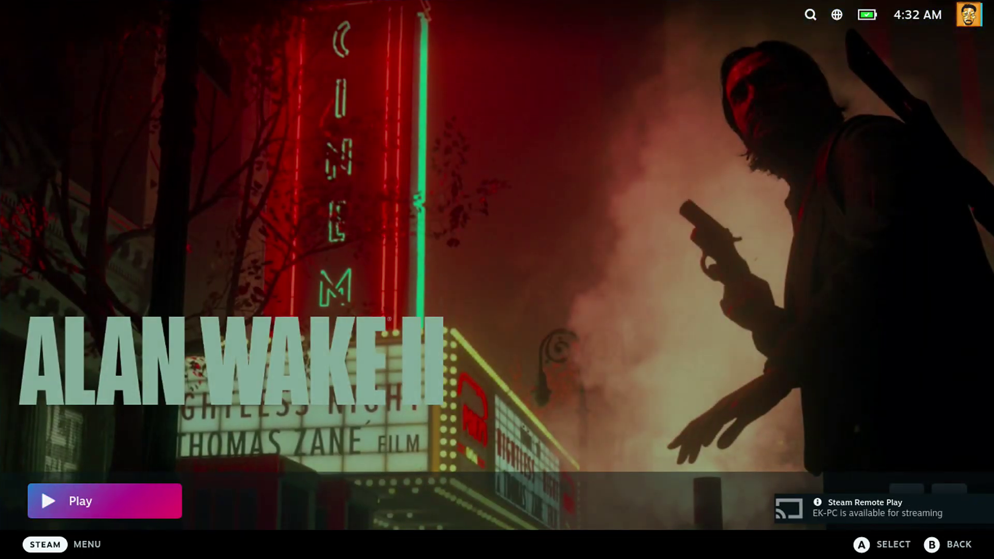
key(Return)
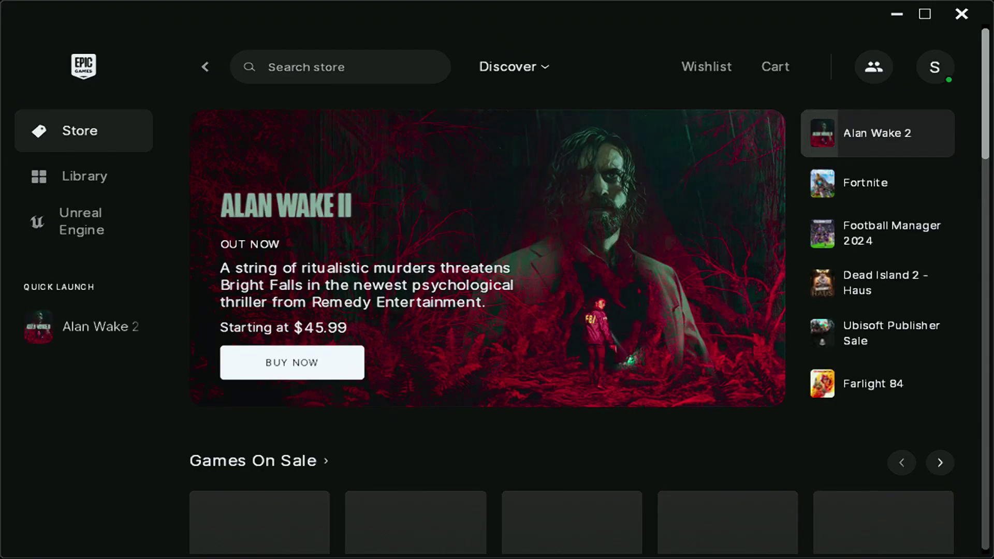
click(131, 342)
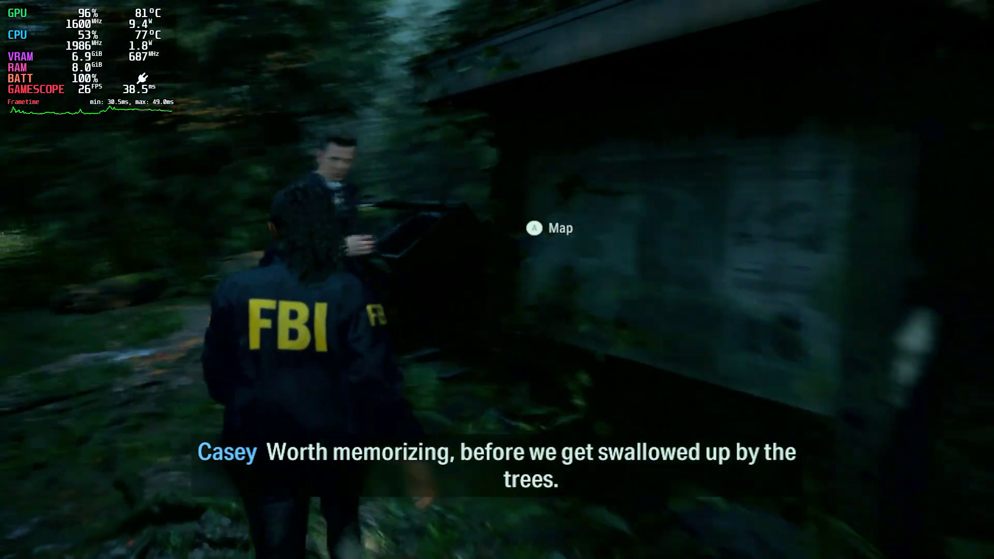
key(e)
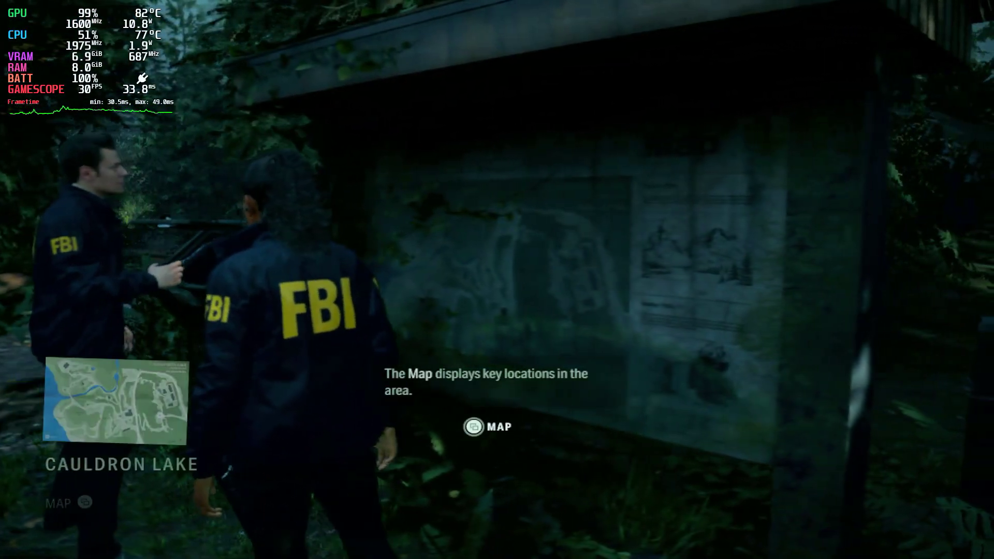